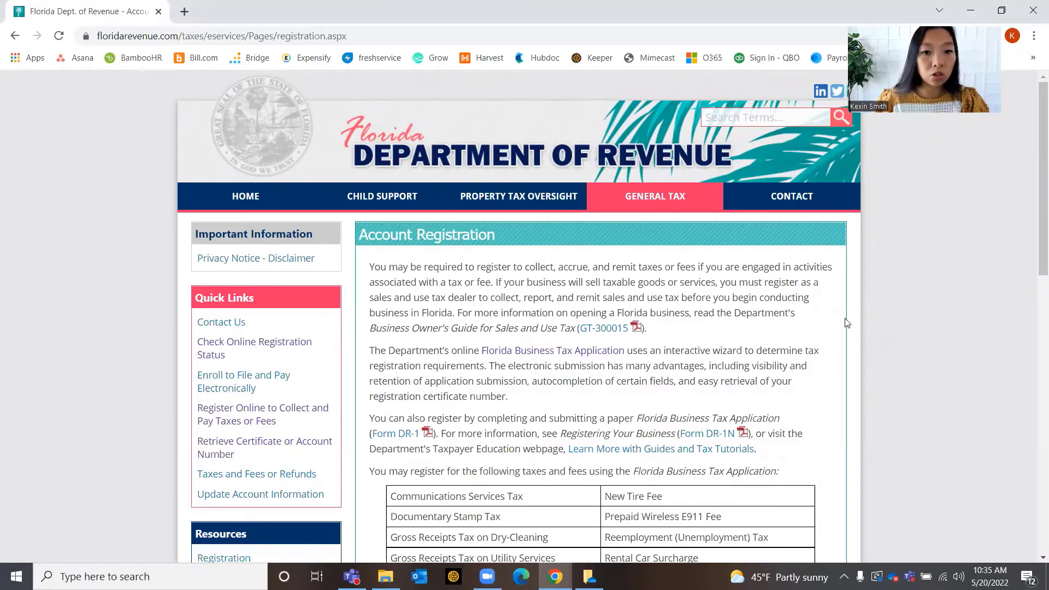
{"action": "scroll", "coordinate": [852, 327], "scroll_direction": "down", "scroll_amount": 3}
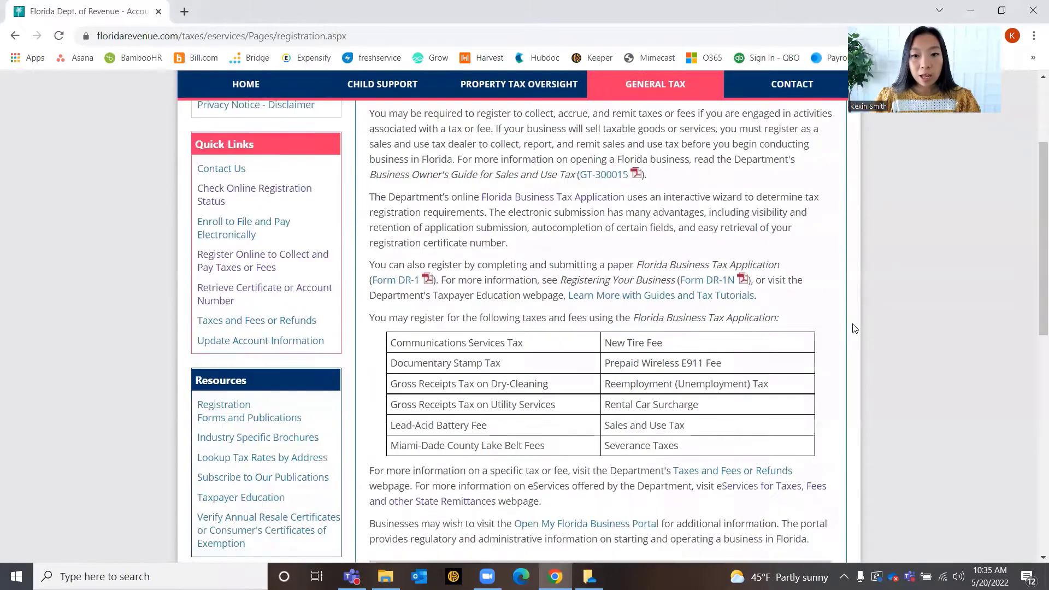
{"action": "scroll", "coordinate": [855, 327], "scroll_direction": "down", "scroll_amount": 2}
{"action": "scroll", "coordinate": [565, 306], "scroll_direction": "down", "scroll_amount": 3}
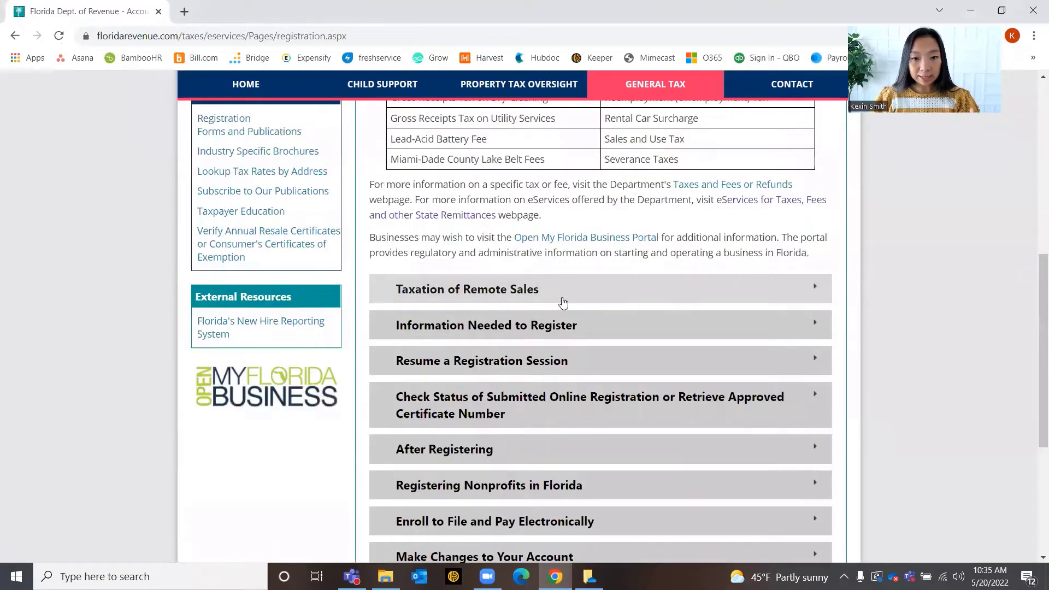
{"action": "left_click", "coordinate": [584, 298]}
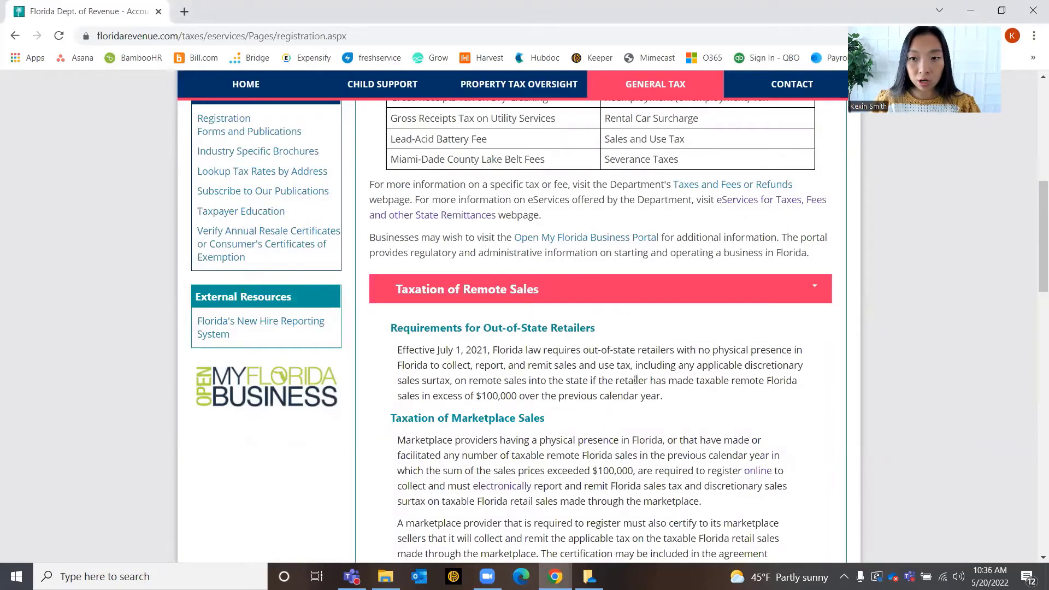
{"action": "scroll", "coordinate": [636, 378], "scroll_direction": "down", "scroll_amount": 2}
{"action": "scroll", "coordinate": [633, 365], "scroll_direction": "down", "scroll_amount": 3}
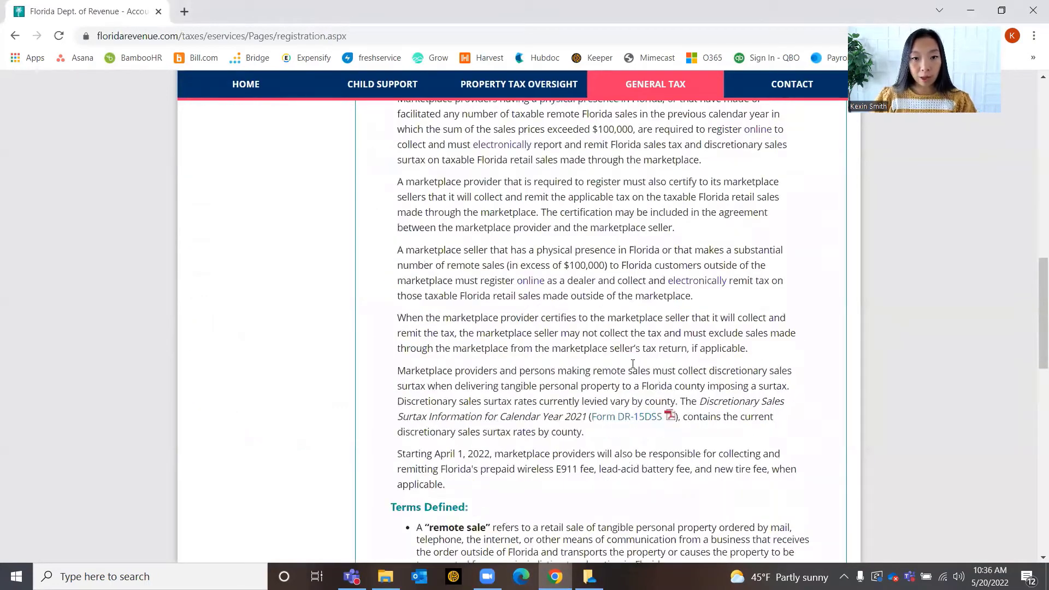
{"action": "scroll", "coordinate": [605, 367], "scroll_direction": "up", "scroll_amount": 3}
{"action": "scroll", "coordinate": [627, 386], "scroll_direction": "down", "scroll_amount": 5}
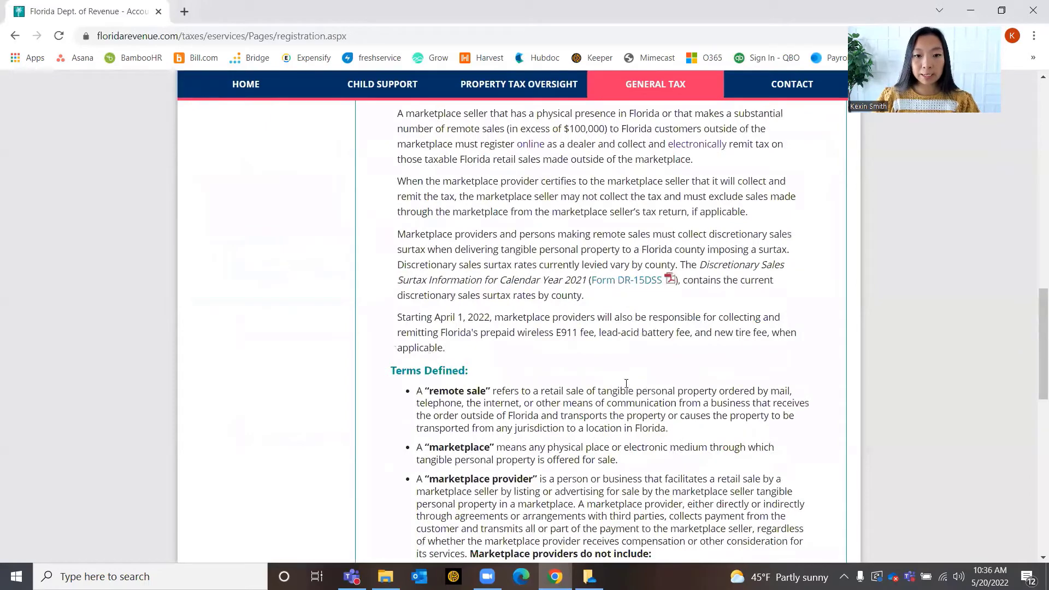
{"action": "scroll", "coordinate": [626, 382], "scroll_direction": "down", "scroll_amount": 6}
{"action": "left_click", "coordinate": [614, 326]}
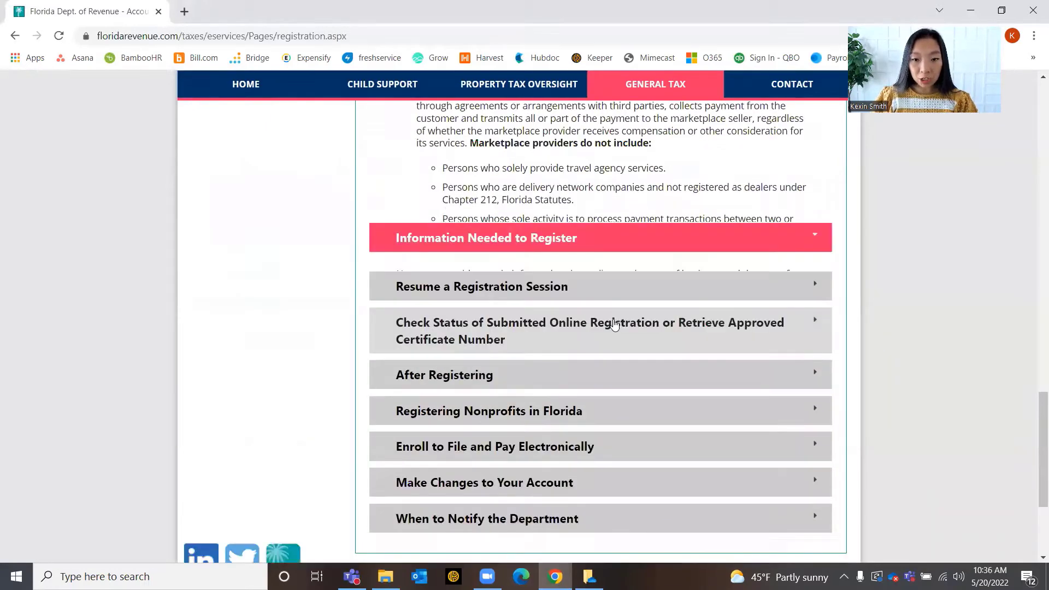
{"action": "scroll", "coordinate": [615, 327], "scroll_direction": "up", "scroll_amount": 5}
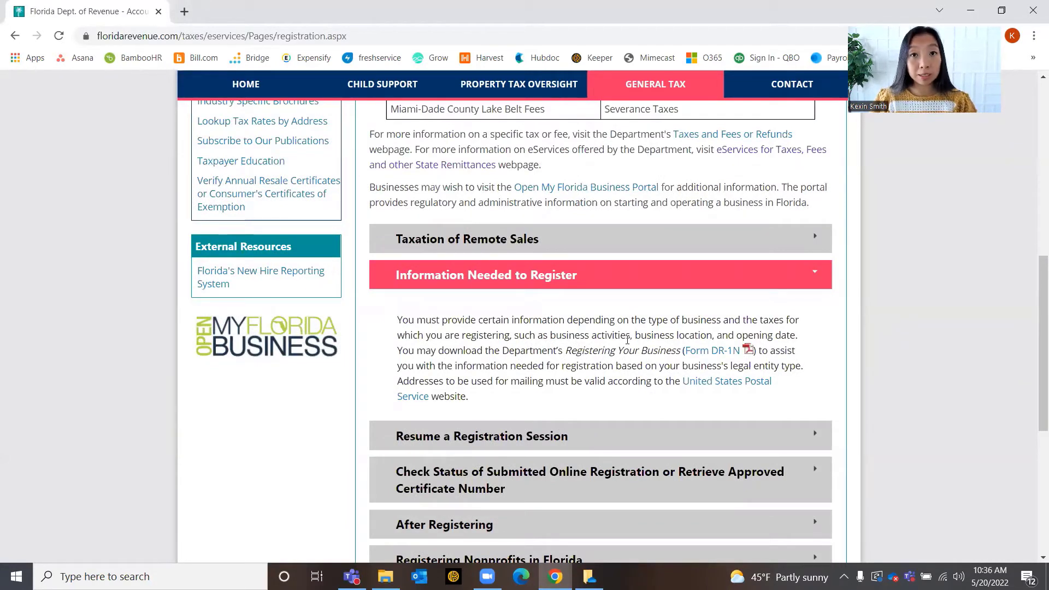
{"action": "scroll", "coordinate": [612, 377], "scroll_direction": "down", "scroll_amount": 1}
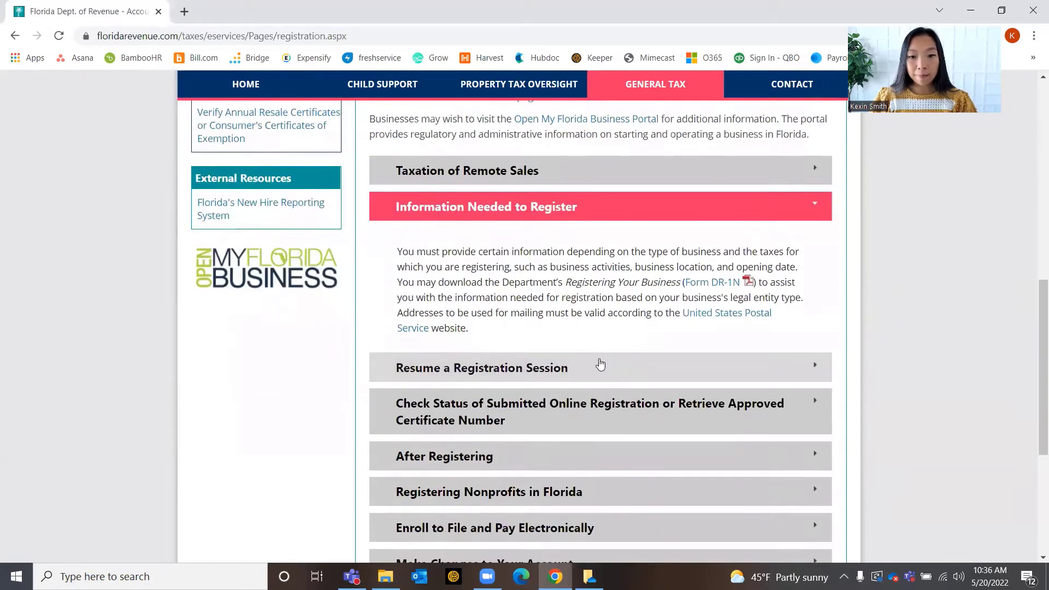
{"action": "left_click", "coordinate": [598, 365]}
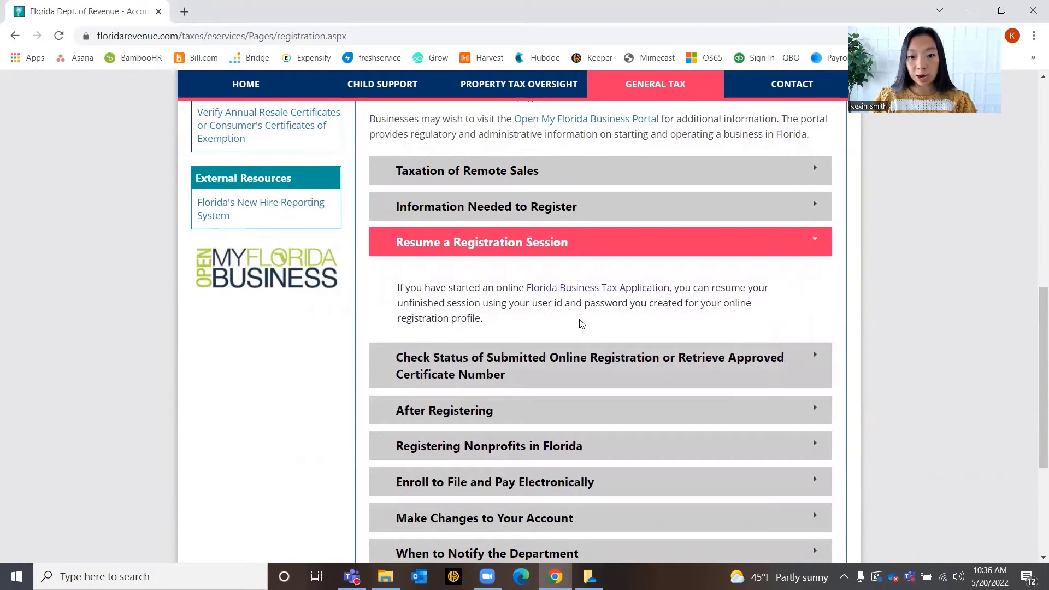
{"action": "scroll", "coordinate": [732, 310], "scroll_direction": "up", "scroll_amount": 7}
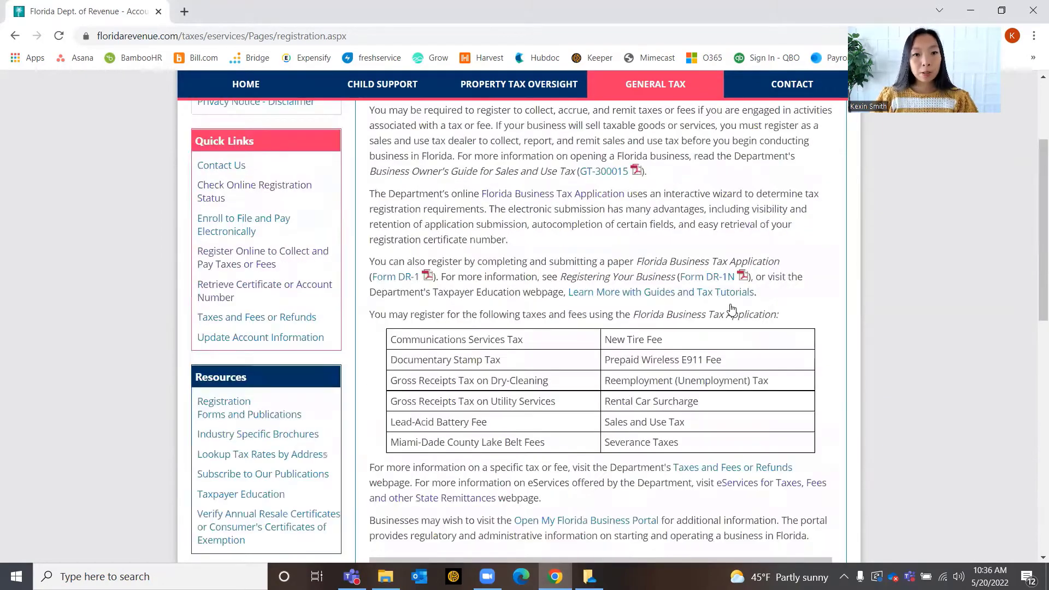
{"action": "scroll", "coordinate": [732, 309], "scroll_direction": "up", "scroll_amount": 3}
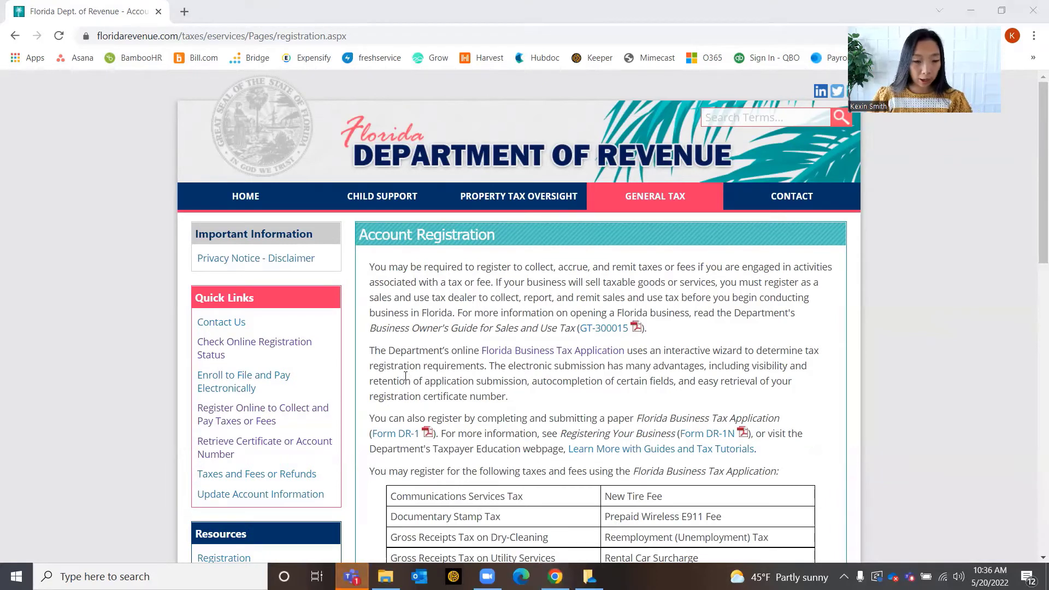
Open the online tax registration application and begin a new user profile
{"action": "left_click", "coordinate": [254, 422]}
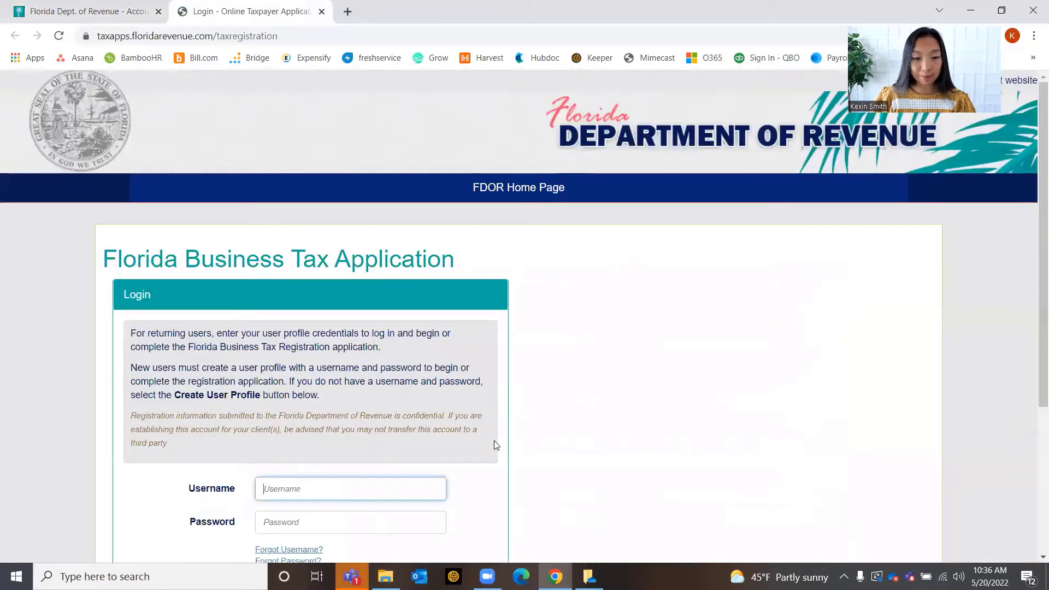
{"action": "scroll", "coordinate": [495, 440], "scroll_direction": "down", "scroll_amount": 2}
{"action": "scroll", "coordinate": [497, 439], "scroll_direction": "up", "scroll_amount": 2}
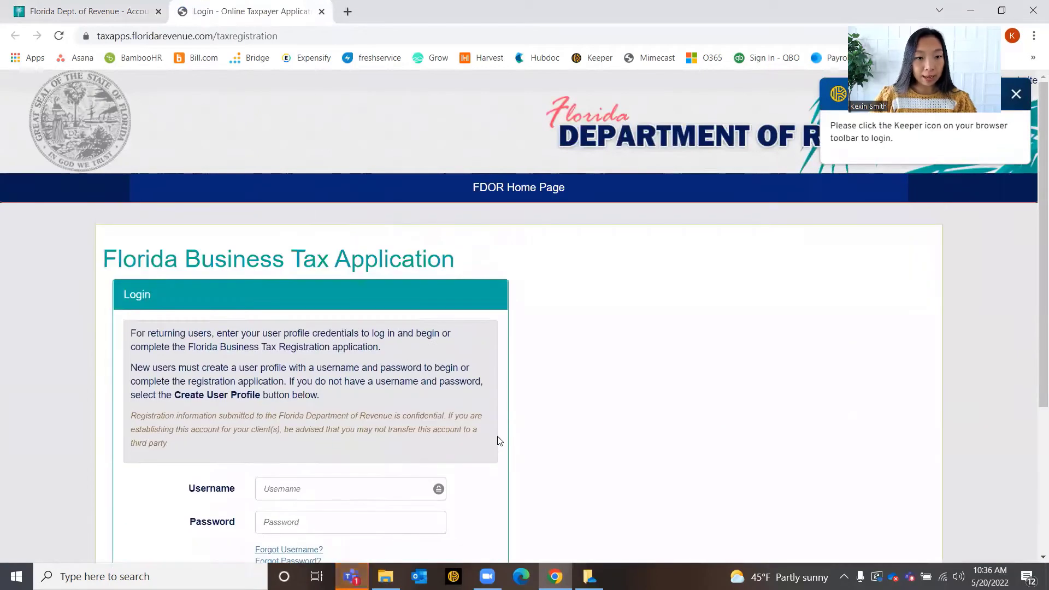
{"action": "scroll", "coordinate": [500, 437], "scroll_direction": "down", "scroll_amount": 1}
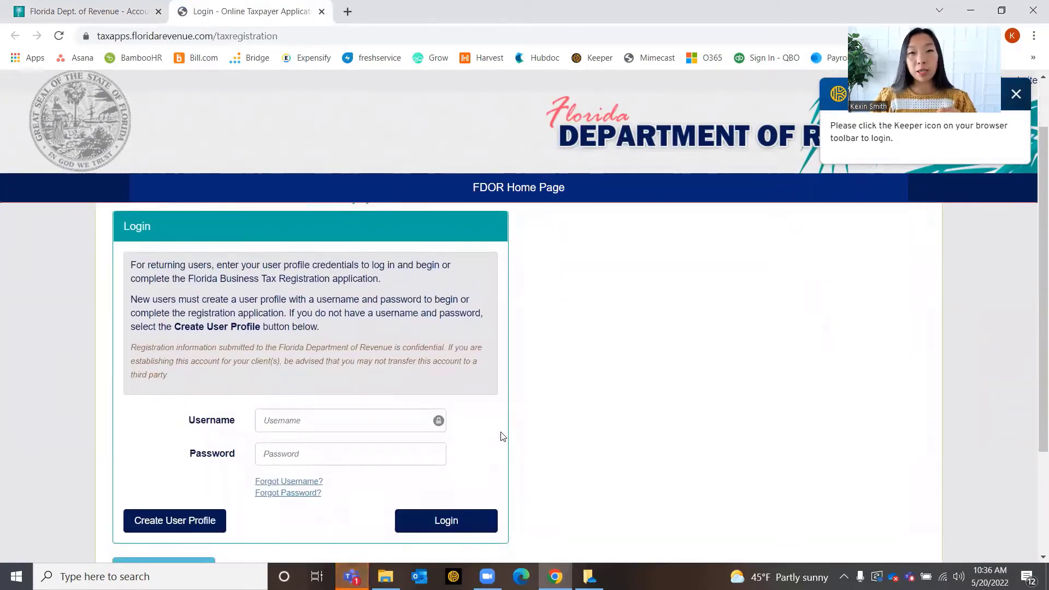
{"action": "scroll", "coordinate": [492, 415], "scroll_direction": "down", "scroll_amount": 1}
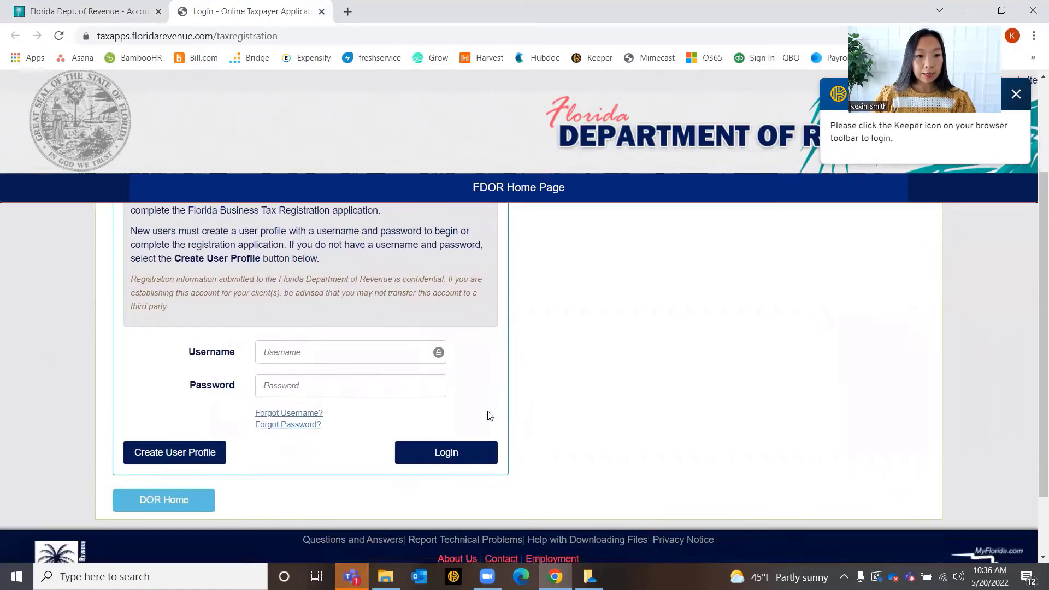
{"action": "left_click", "coordinate": [207, 453]}
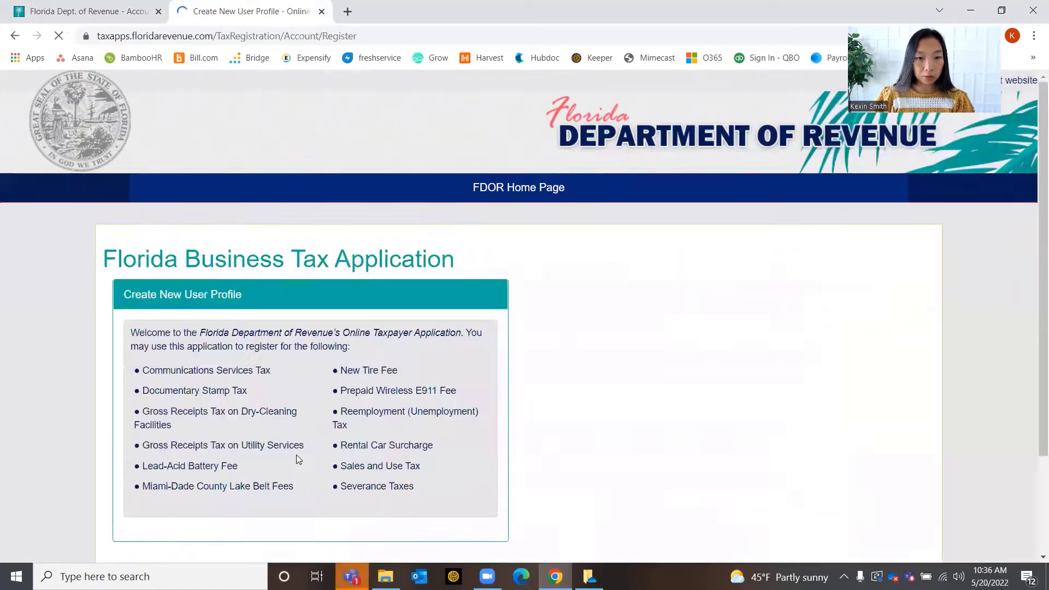
Enter the profile username and e-mail address, then submit the new user profile
{"action": "scroll", "coordinate": [295, 459], "scroll_direction": "down", "scroll_amount": 5}
{"action": "left_click", "coordinate": [242, 321]}
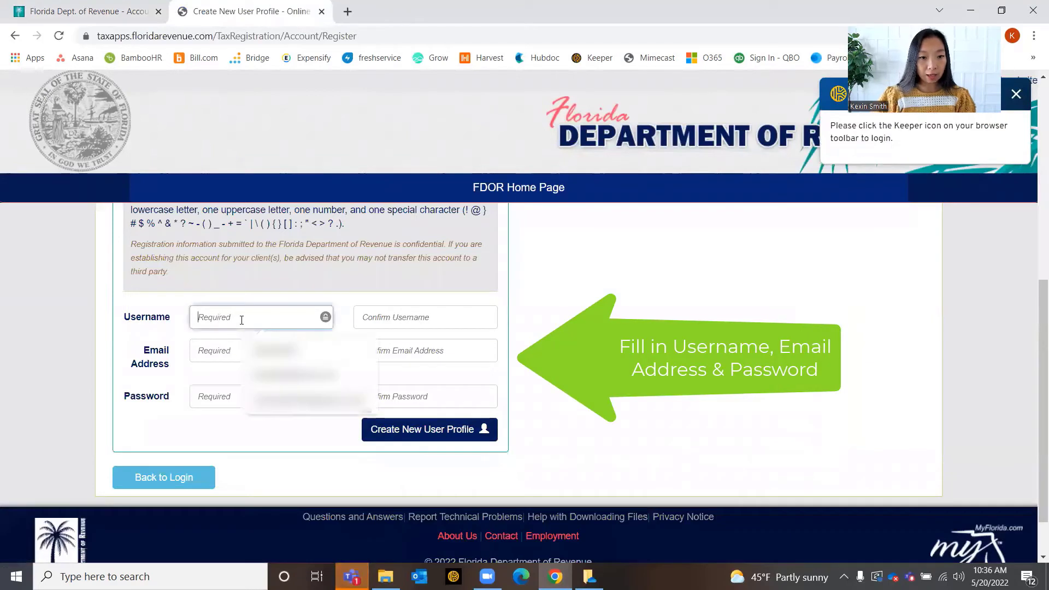
{"action": "type", "text": "Led"}
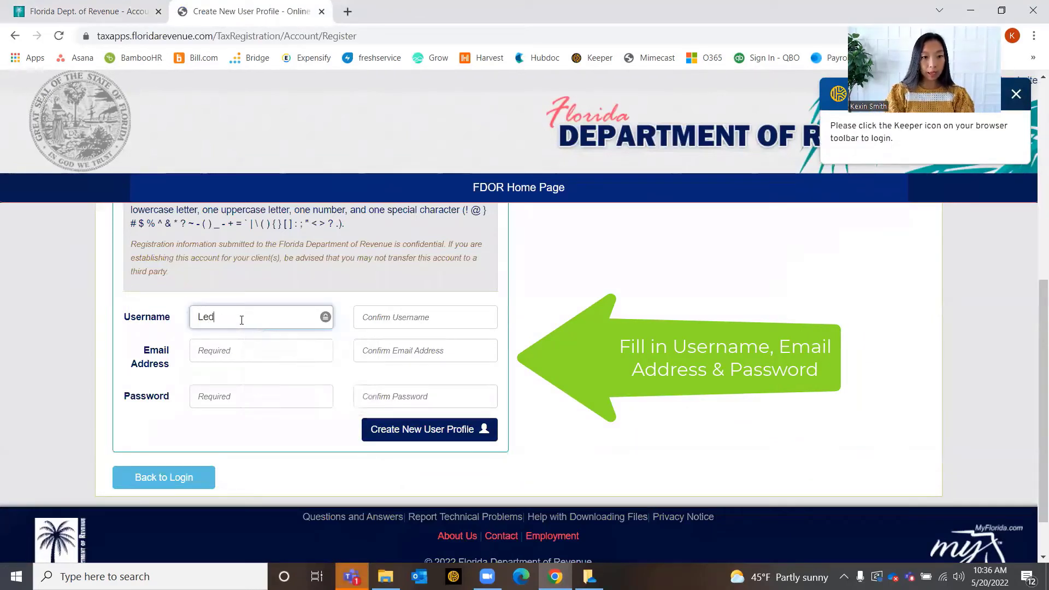
{"action": "type", "text": "gerGurus"}
{"action": "left_click", "coordinate": [225, 355]}
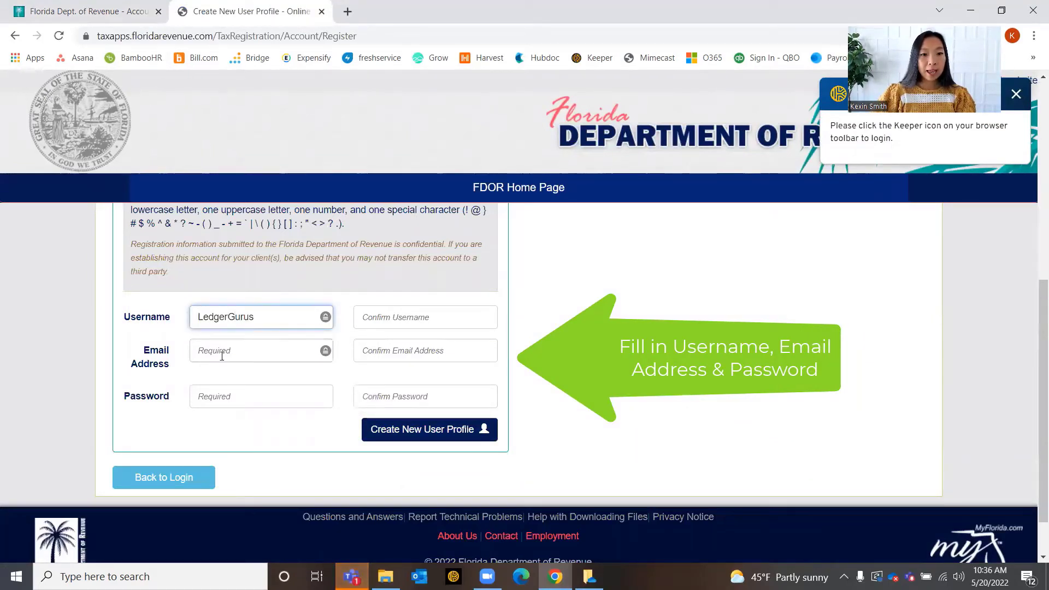
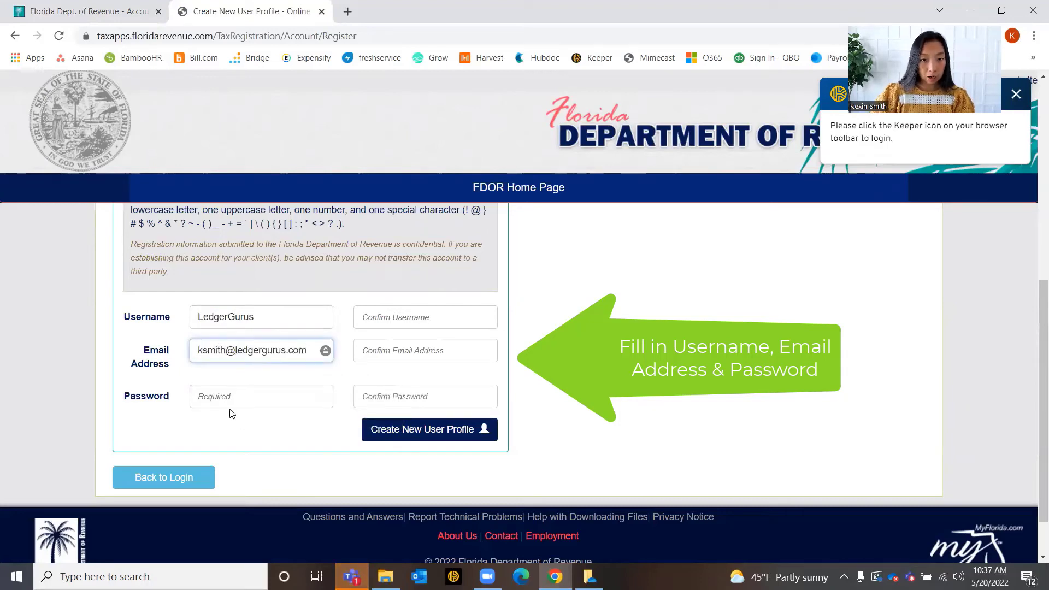
{"action": "scroll", "coordinate": [483, 304], "scroll_direction": "up", "scroll_amount": 2}
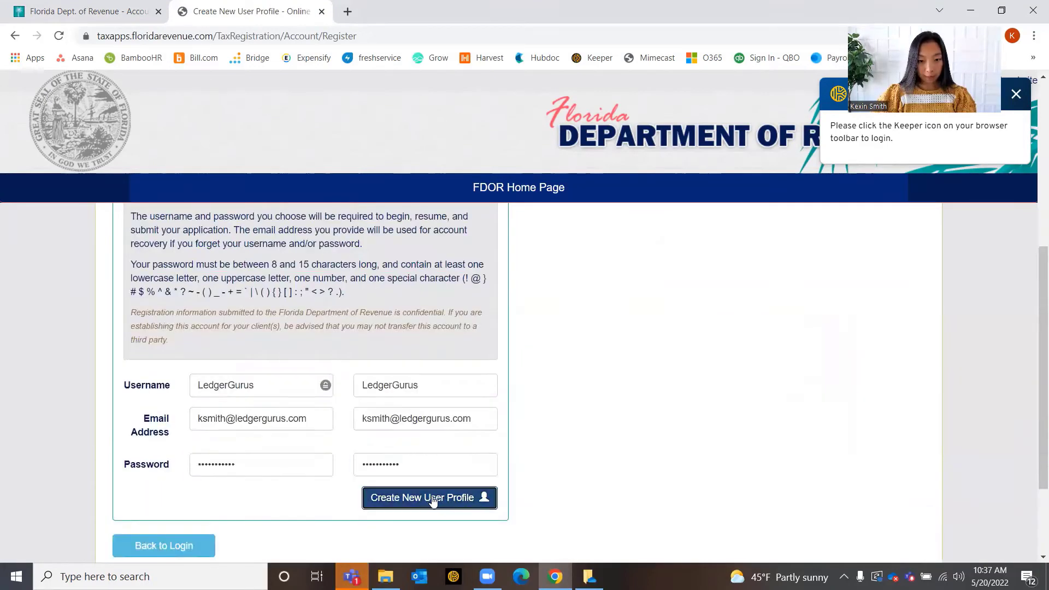
{"action": "left_click", "coordinate": [431, 498]}
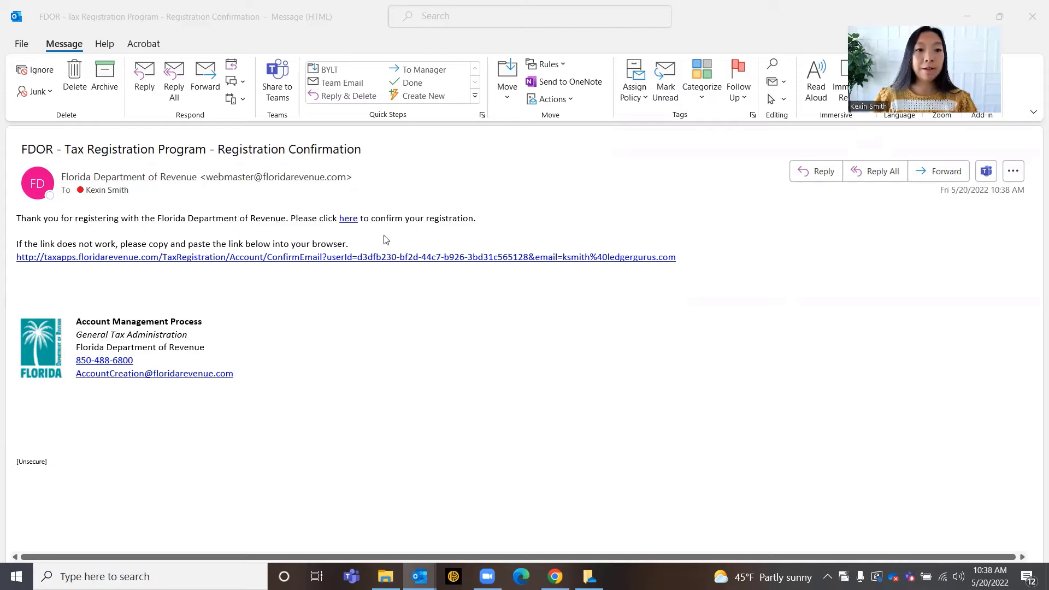
Follow the 'here' link in the FDOR Registration Confirmation e-mail to confirm the profile
{"action": "left_click", "coordinate": [350, 220]}
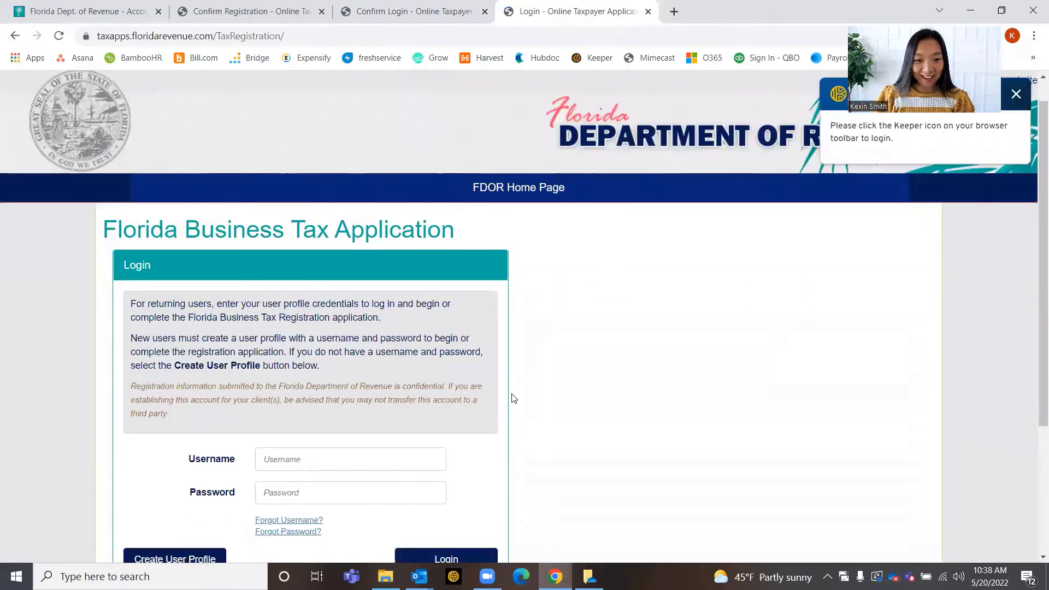
Log in to the tax application using the saved username autofill
{"action": "scroll", "coordinate": [514, 398], "scroll_direction": "down", "scroll_amount": 3}
{"action": "left_click", "coordinate": [295, 283]}
{"action": "left_click", "coordinate": [356, 390]}
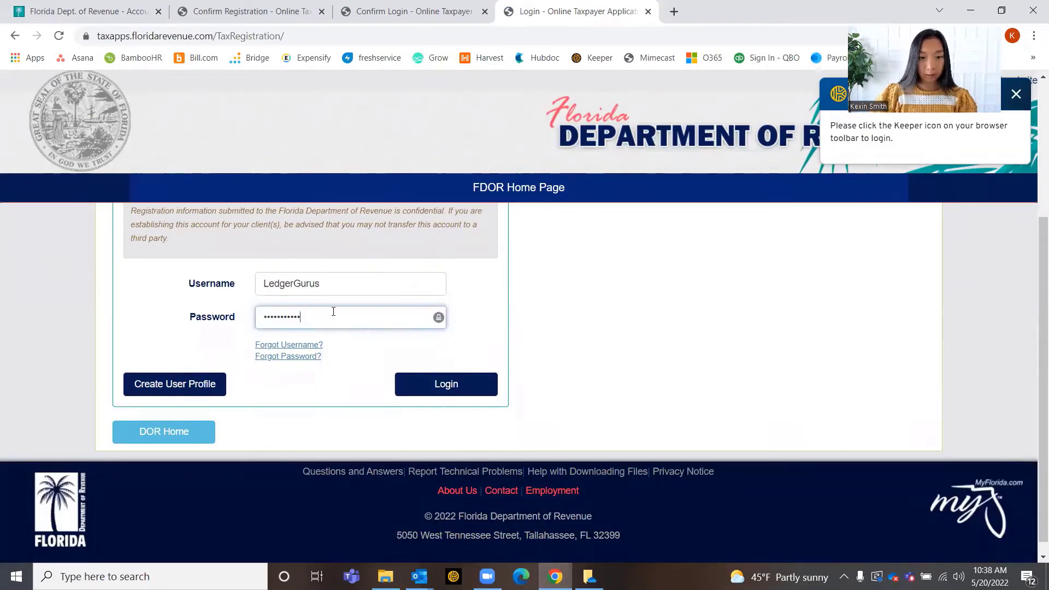
{"action": "left_click", "coordinate": [480, 387]}
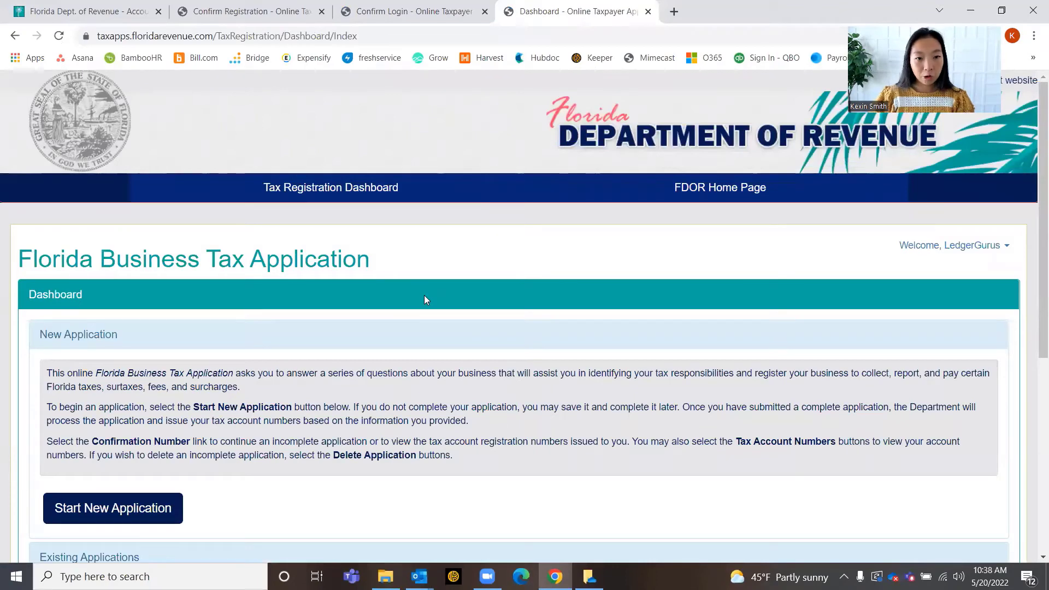
Start a new application from the dashboard
{"action": "scroll", "coordinate": [440, 285], "scroll_direction": "down", "scroll_amount": 3}
{"action": "scroll", "coordinate": [440, 284], "scroll_direction": "down", "scroll_amount": 3}
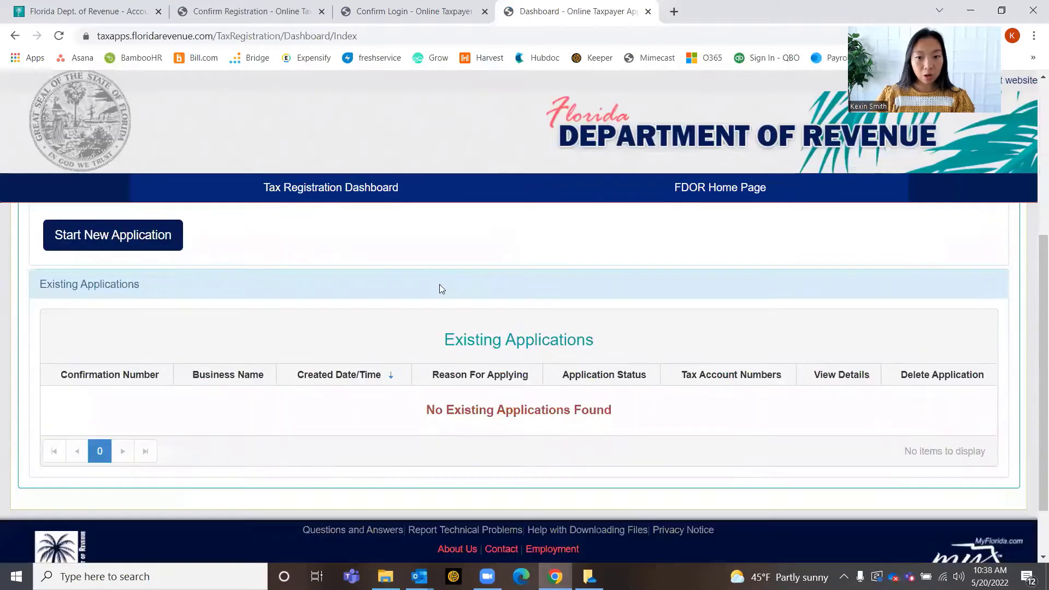
{"action": "scroll", "coordinate": [506, 359], "scroll_direction": "up", "scroll_amount": 4}
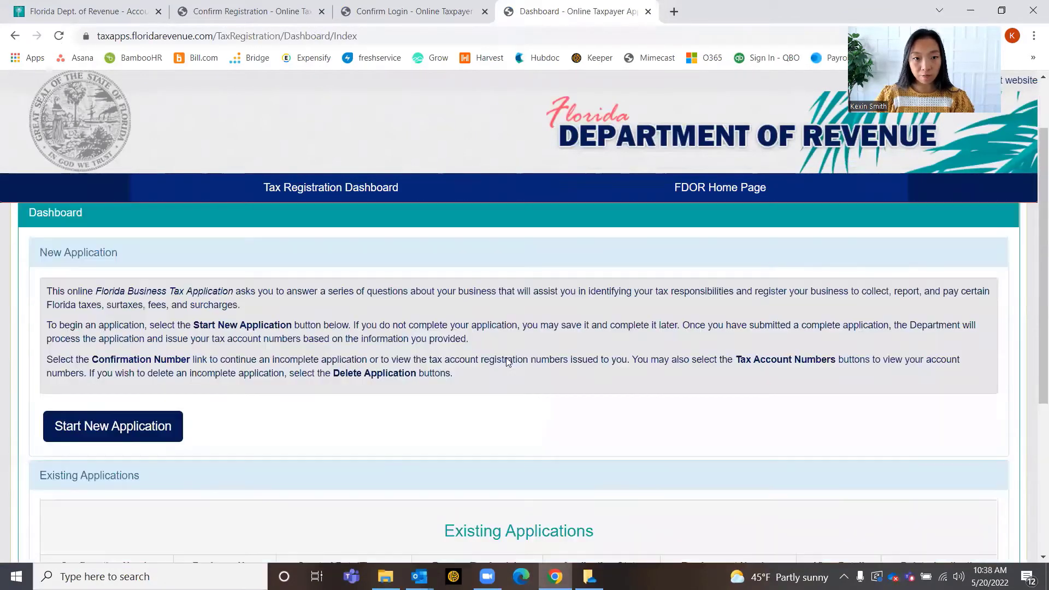
{"action": "left_click", "coordinate": [138, 432]}
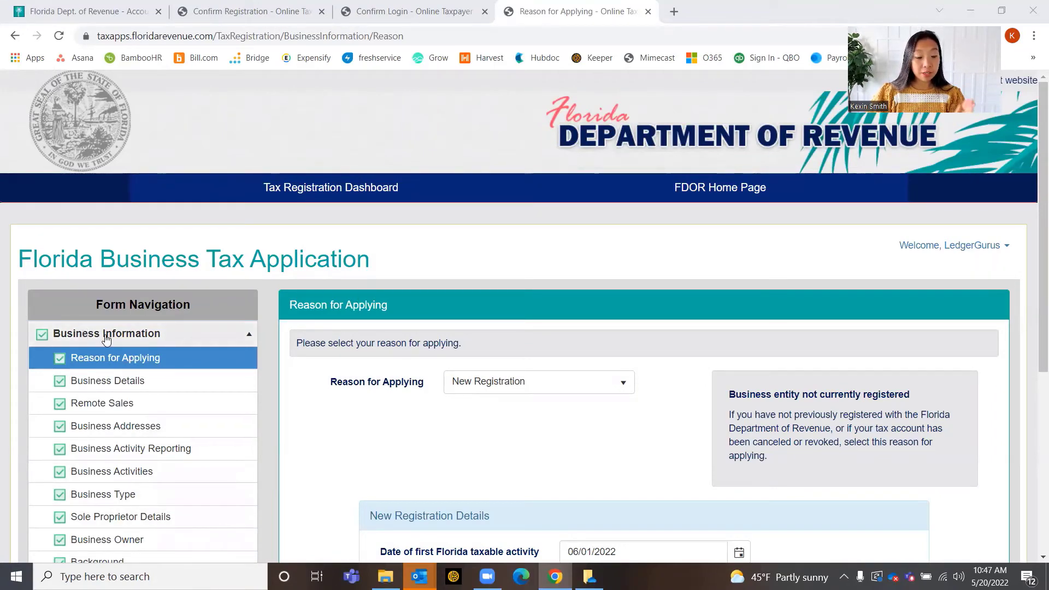
Expand the Sales and Use Tax and Sales Related Fees sections in Form Navigation
{"action": "scroll", "coordinate": [131, 336], "scroll_direction": "down", "scroll_amount": 3}
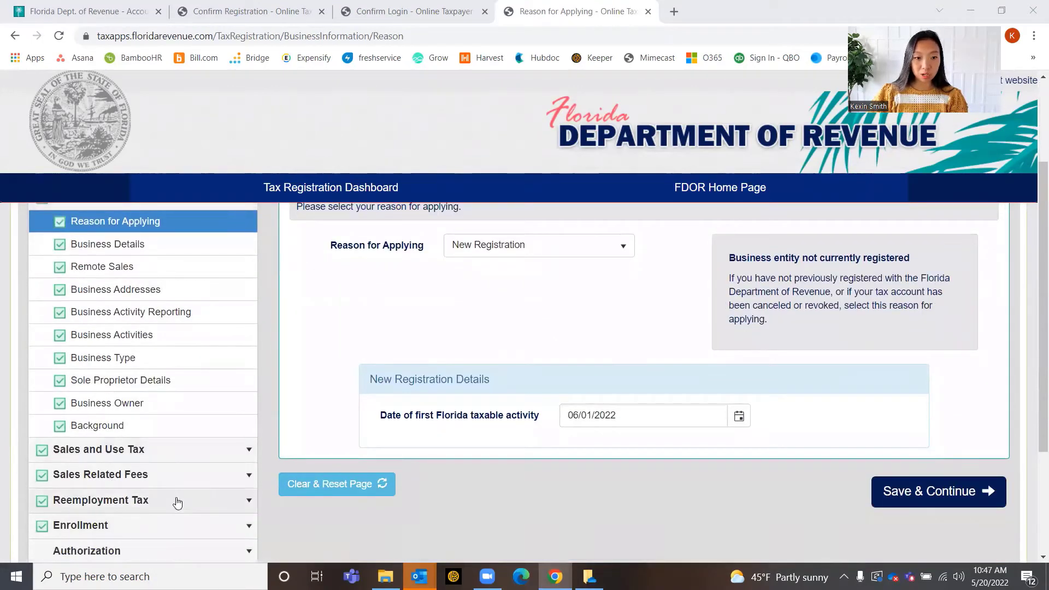
{"action": "scroll", "coordinate": [178, 503], "scroll_direction": "down", "scroll_amount": 3}
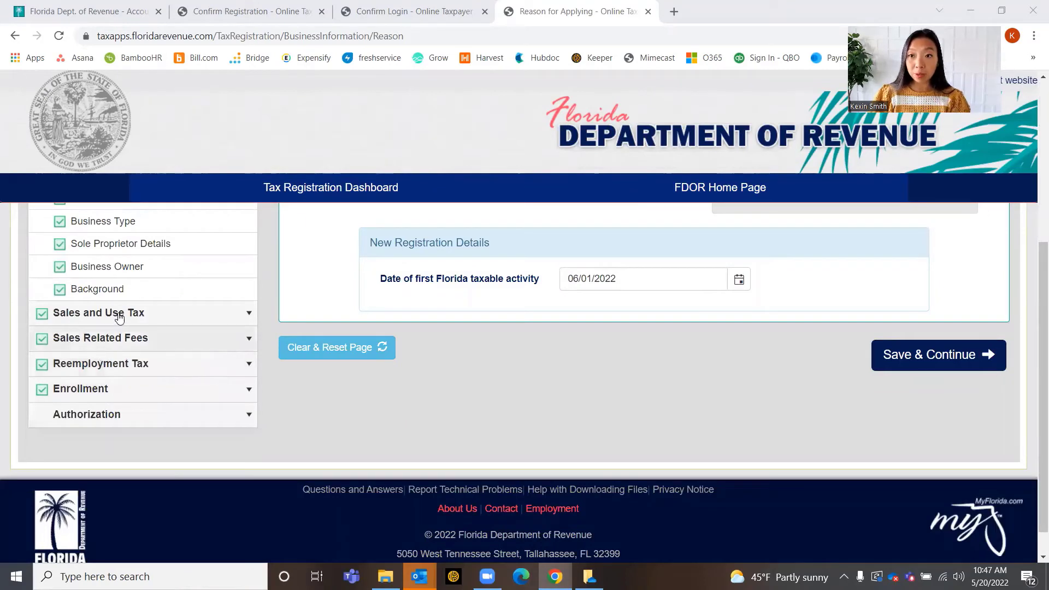
{"action": "scroll", "coordinate": [119, 317], "scroll_direction": "up", "scroll_amount": 5}
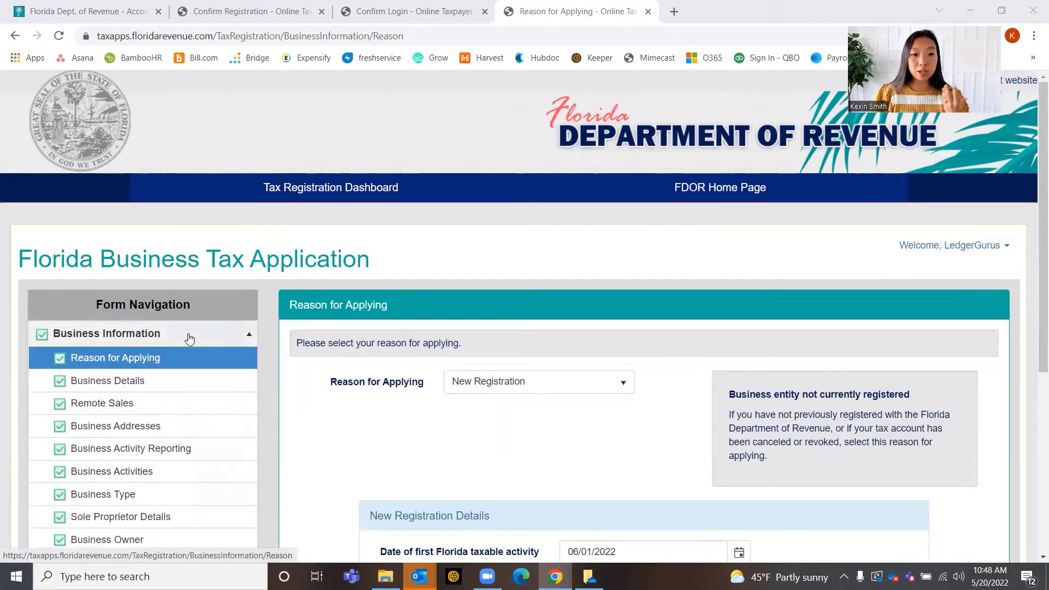
{"action": "scroll", "coordinate": [174, 363], "scroll_direction": "down", "scroll_amount": 5}
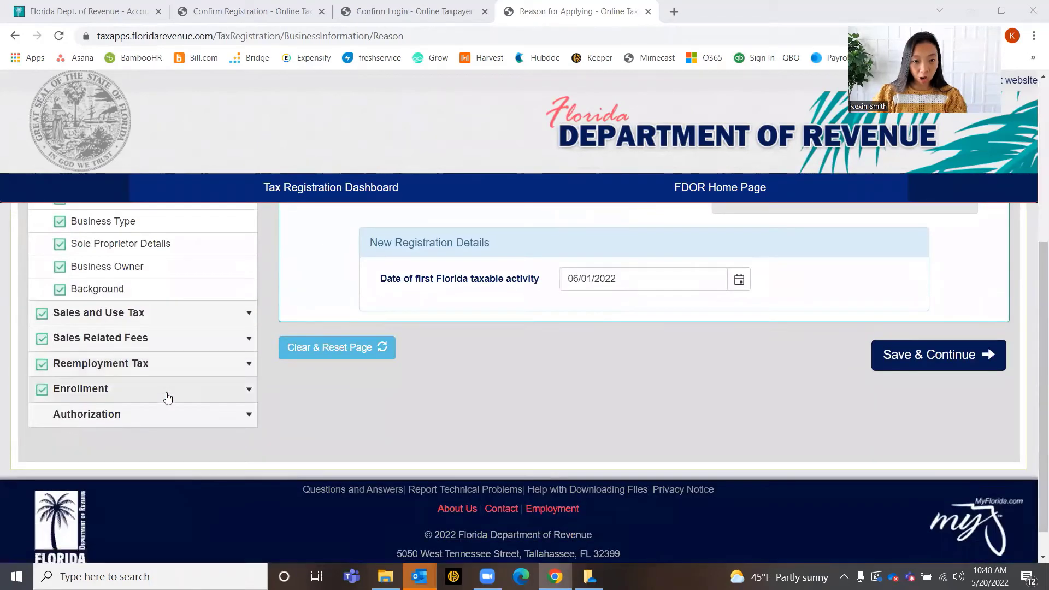
{"action": "scroll", "coordinate": [169, 377], "scroll_direction": "up", "scroll_amount": 5}
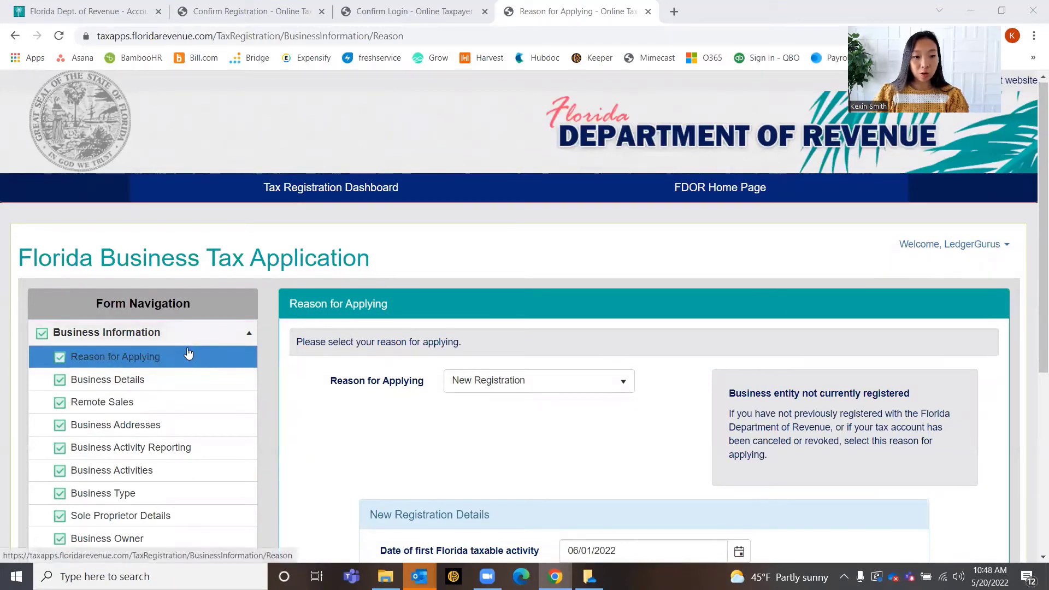
{"action": "scroll", "coordinate": [186, 343], "scroll_direction": "down", "scroll_amount": 1}
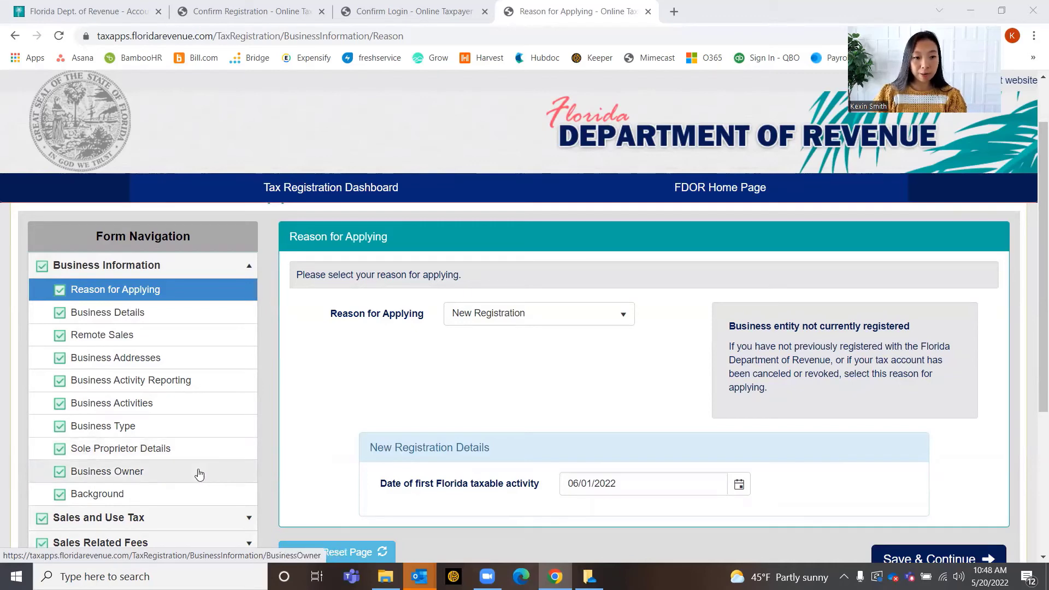
{"action": "scroll", "coordinate": [183, 492], "scroll_direction": "down", "scroll_amount": 2}
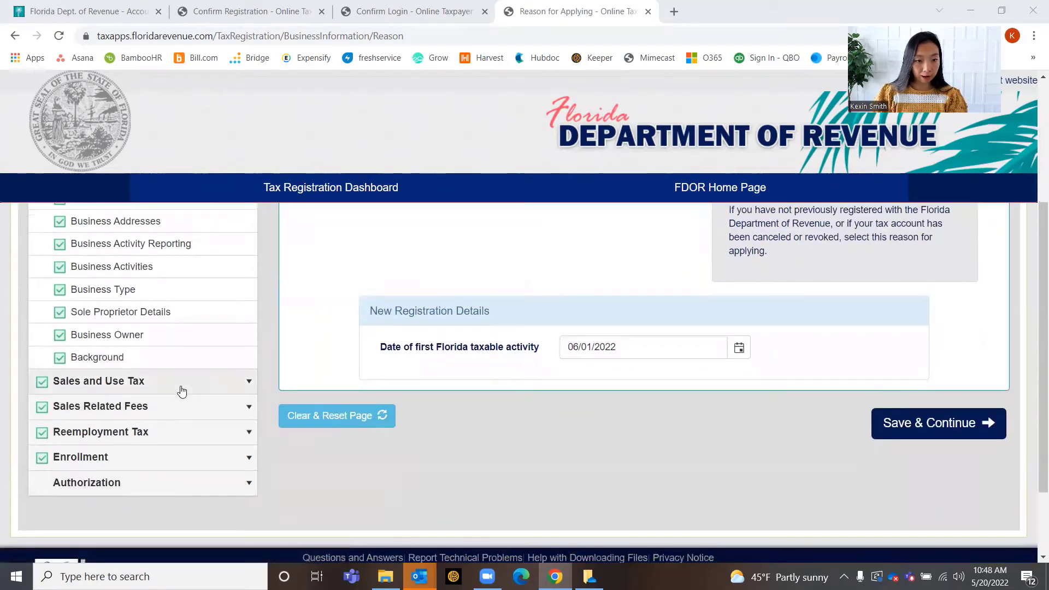
{"action": "left_click", "coordinate": [182, 388]}
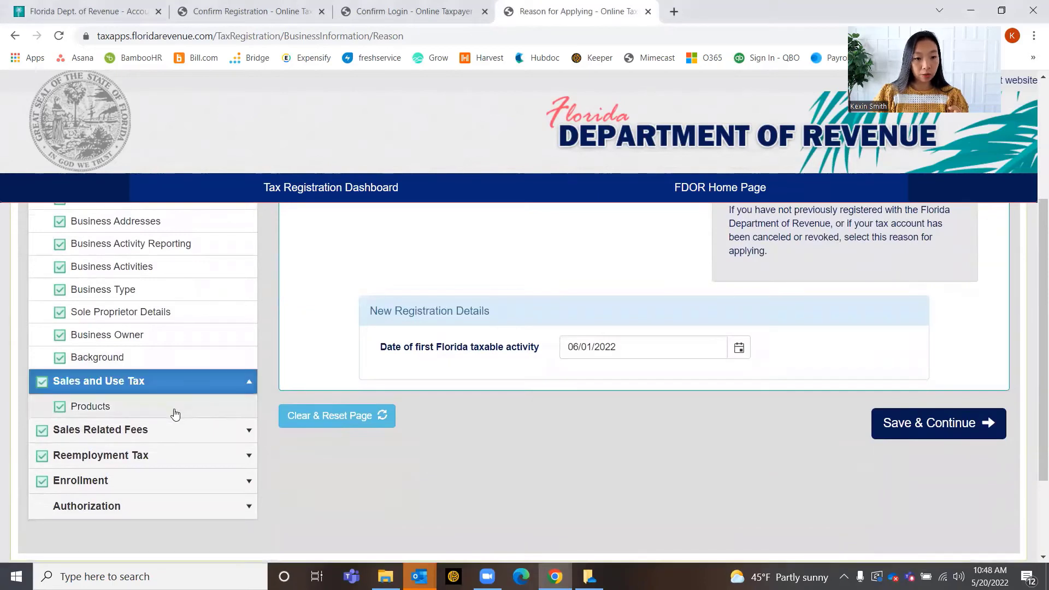
{"action": "left_click", "coordinate": [175, 429]}
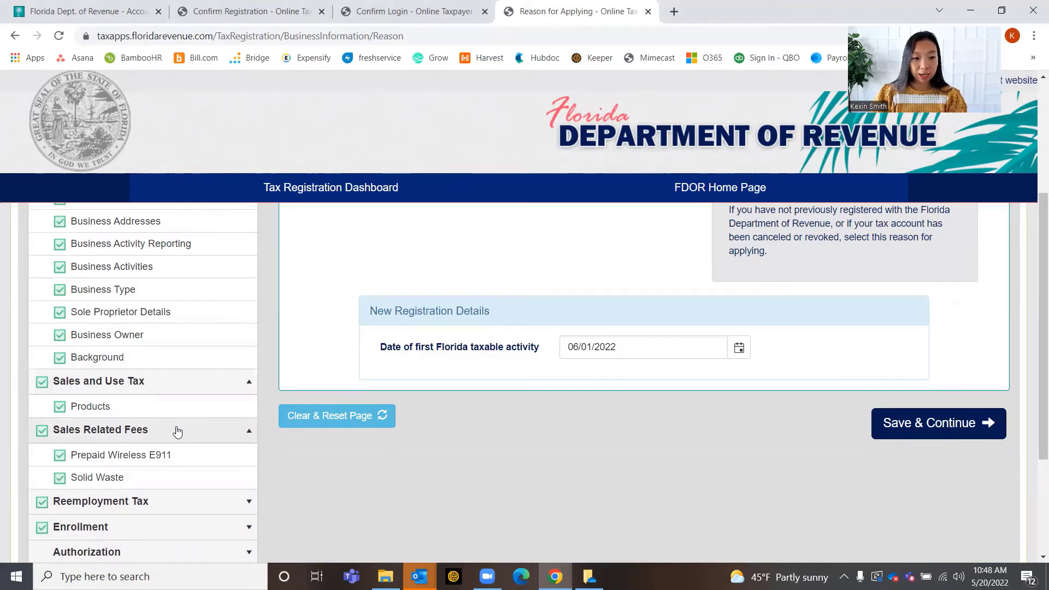
Expand Reemployment Tax and Enrollment, then show the Reason for Applying choices
{"action": "scroll", "coordinate": [177, 432], "scroll_direction": "down", "scroll_amount": 1}
{"action": "left_click", "coordinate": [174, 434]}
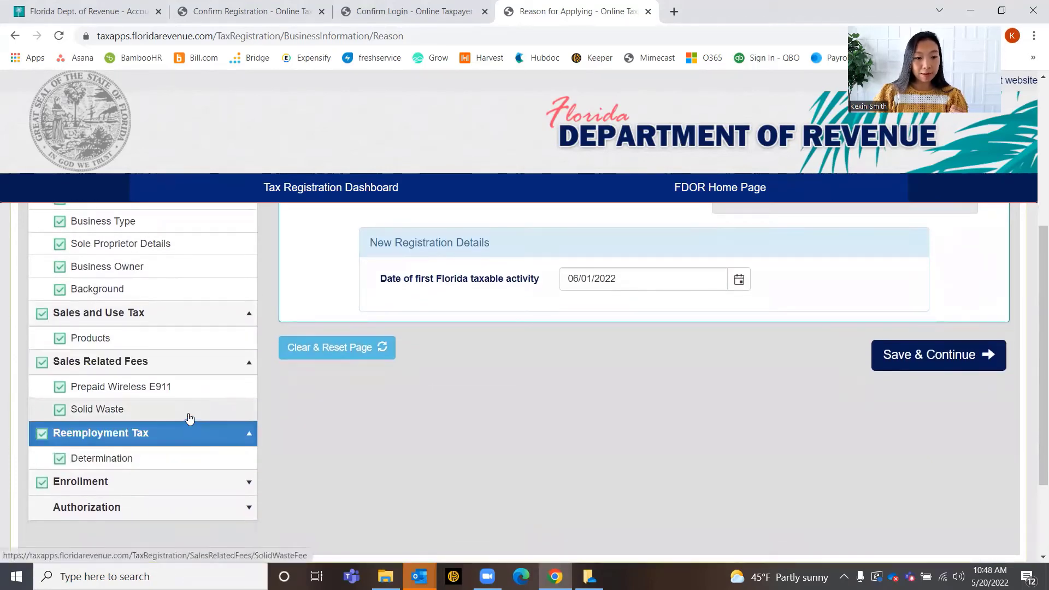
{"action": "left_click", "coordinate": [174, 485]}
{"action": "scroll", "coordinate": [206, 442], "scroll_direction": "up", "scroll_amount": 3}
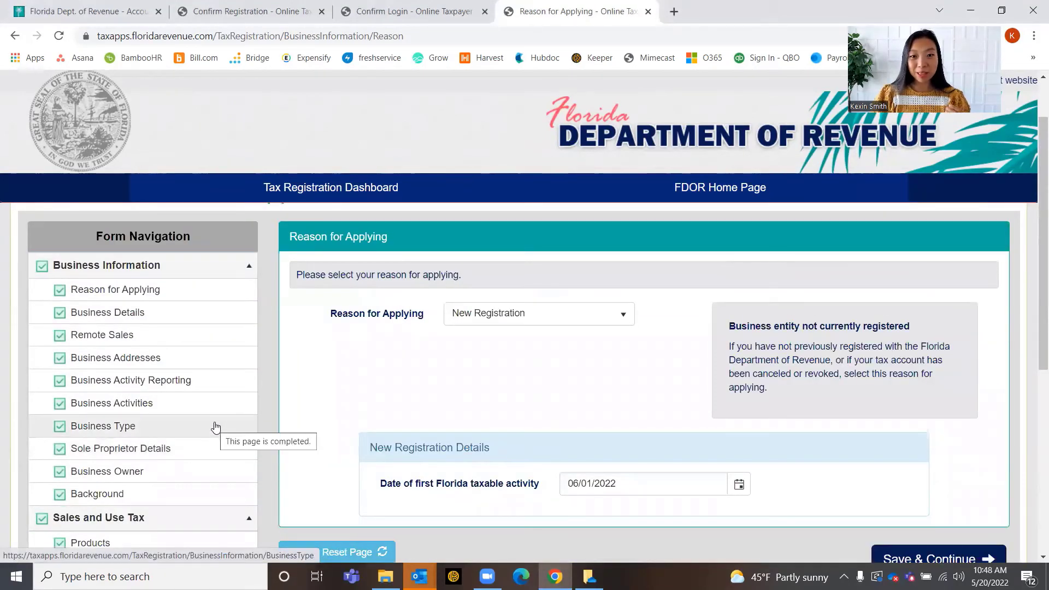
{"action": "left_click", "coordinate": [564, 324]}
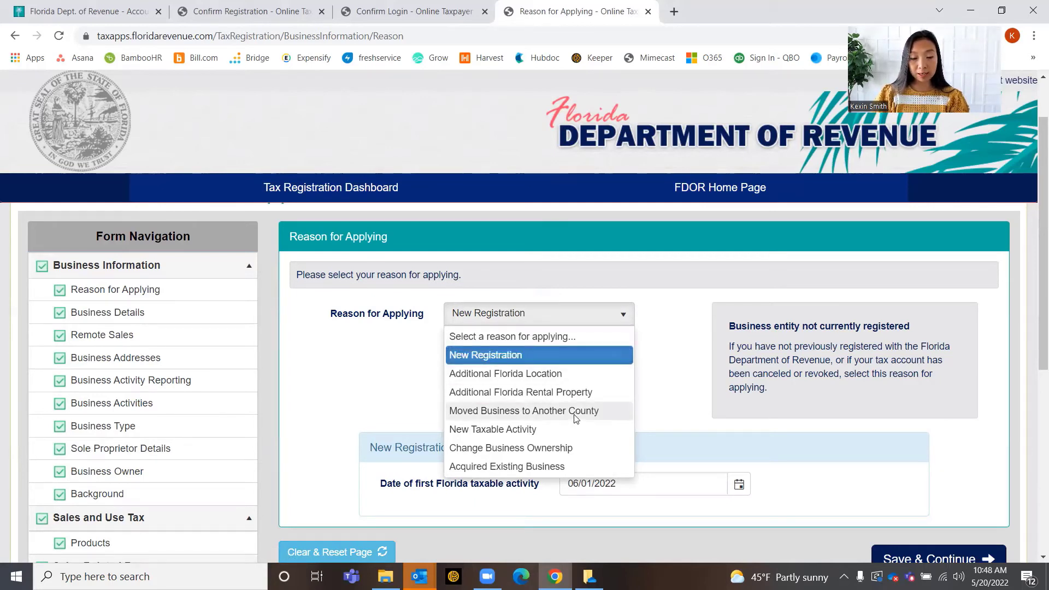
Keep New Registration with first taxable activity 06/01/2022 and save the page
{"action": "left_click", "coordinate": [686, 399]}
{"action": "scroll", "coordinate": [607, 388], "scroll_direction": "down", "scroll_amount": 2}
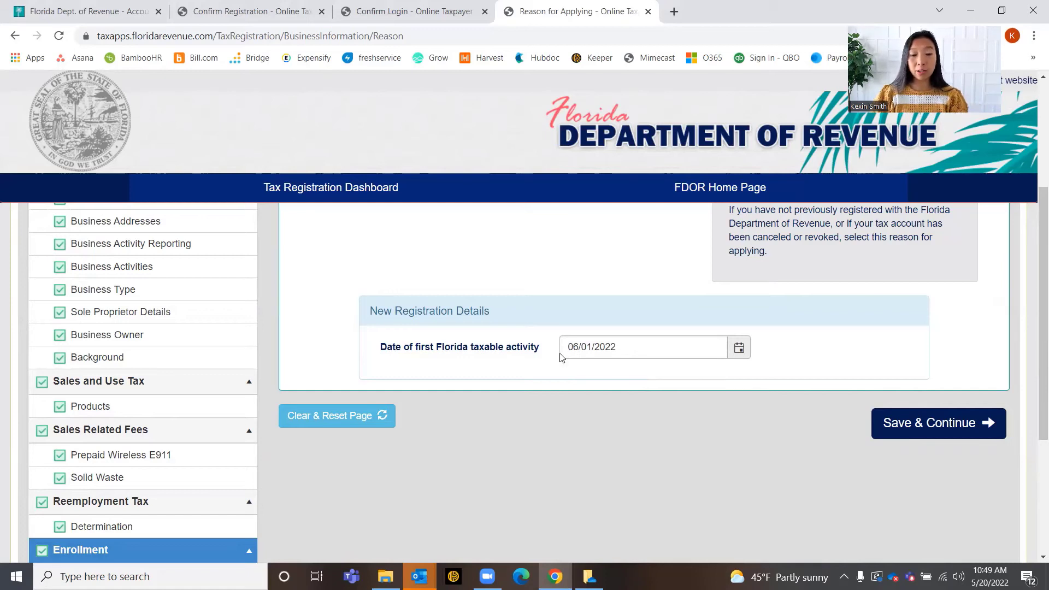
{"action": "left_click", "coordinate": [740, 348]}
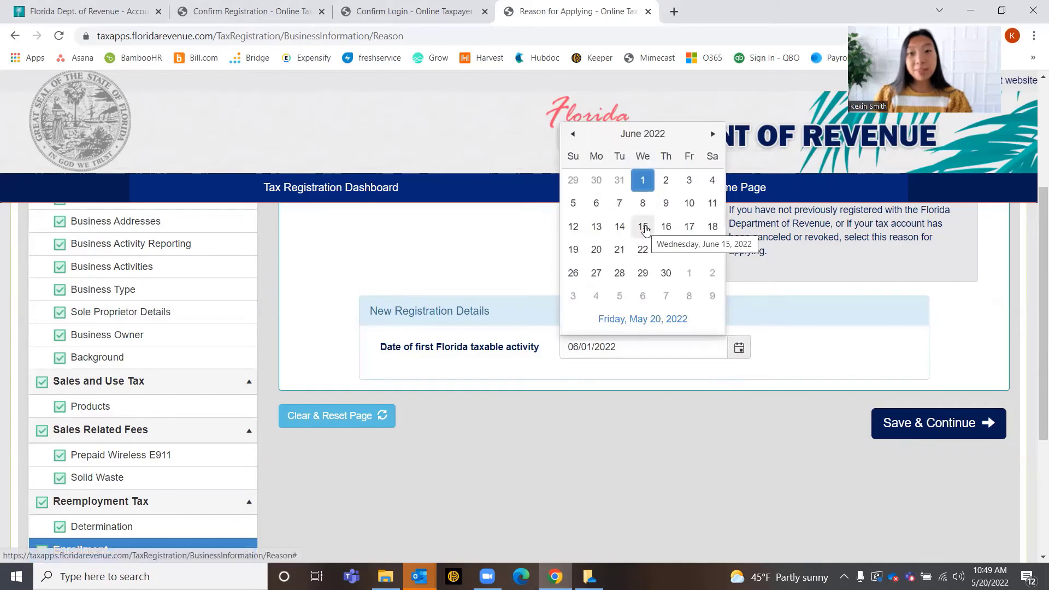
{"action": "left_click", "coordinate": [509, 252]}
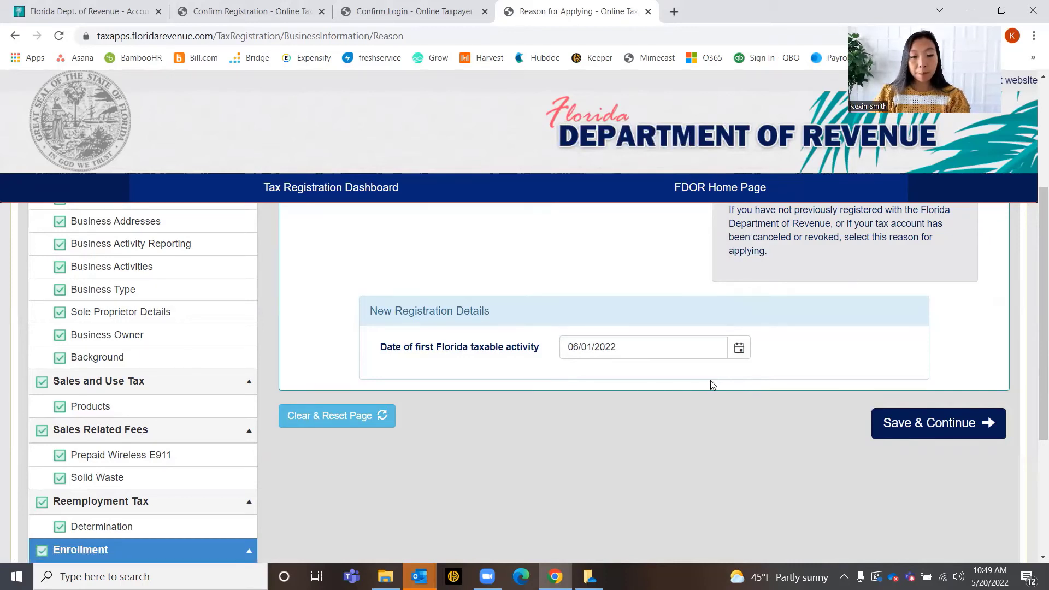
{"action": "scroll", "coordinate": [682, 374], "scroll_direction": "up", "scroll_amount": 2}
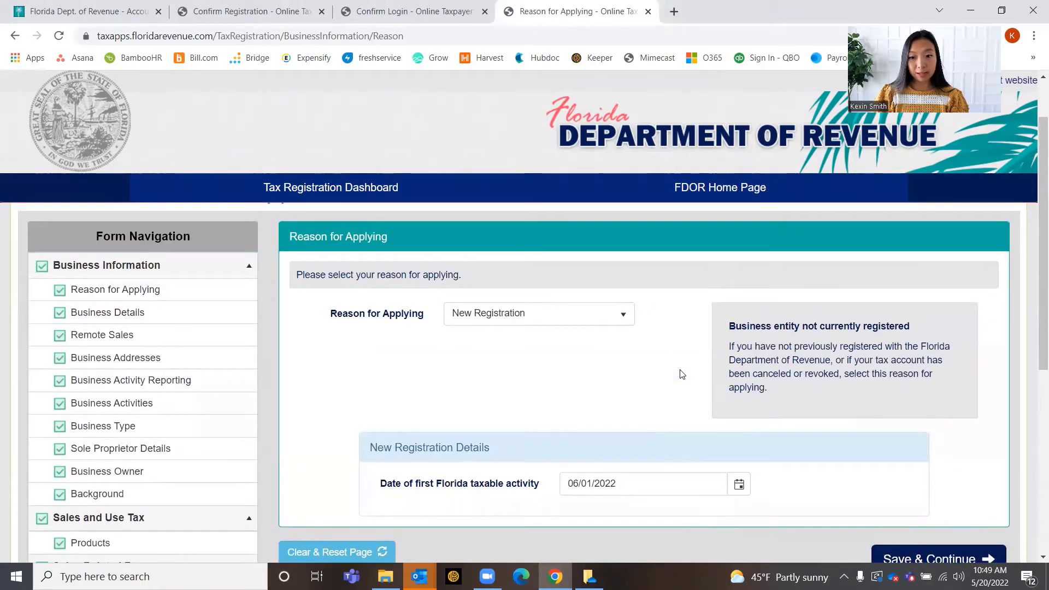
{"action": "scroll", "coordinate": [682, 374], "scroll_direction": "down", "scroll_amount": 1}
{"action": "scroll", "coordinate": [681, 382], "scroll_direction": "down", "scroll_amount": 1}
{"action": "scroll", "coordinate": [321, 328], "scroll_direction": "up", "scroll_amount": 1}
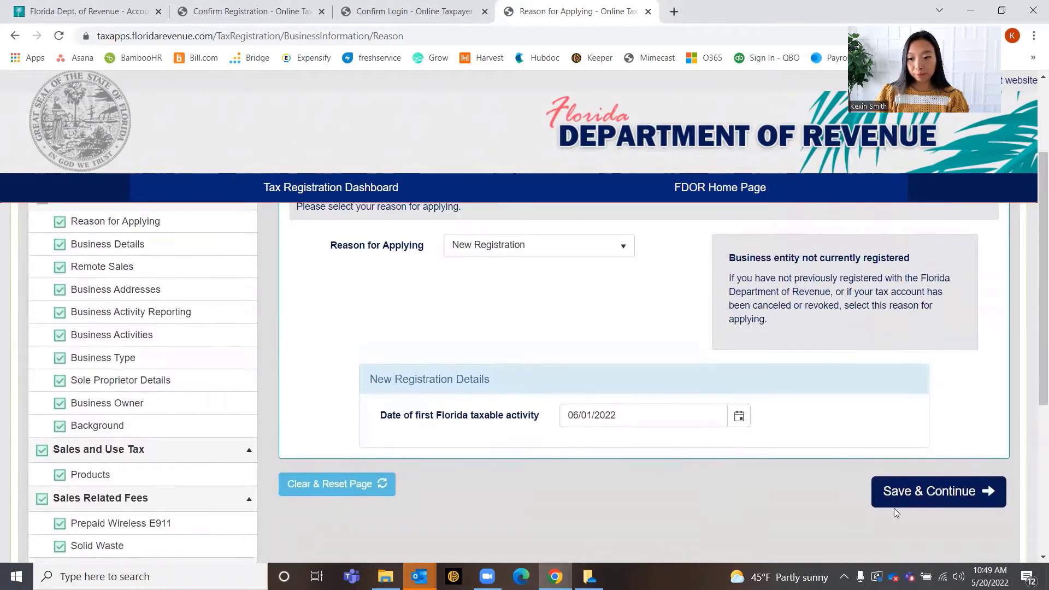
{"action": "left_click", "coordinate": [899, 498]}
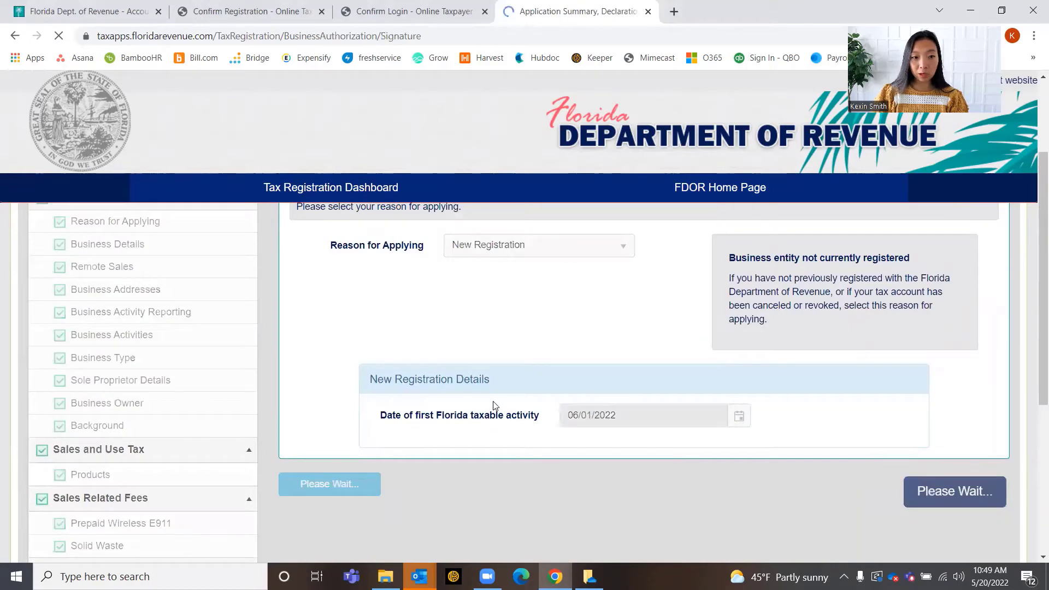
Revisit the Business Details page, then the Remote Sales page
{"action": "scroll", "coordinate": [550, 383], "scroll_direction": "up", "scroll_amount": 1}
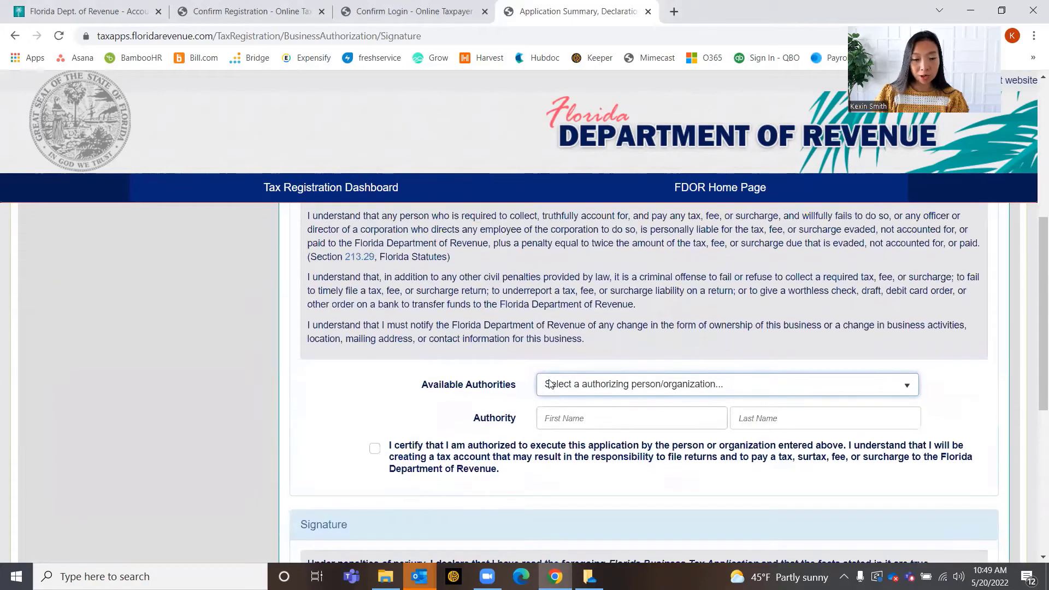
{"action": "scroll", "coordinate": [443, 350], "scroll_direction": "up", "scroll_amount": 5}
{"action": "left_click", "coordinate": [80, 334]}
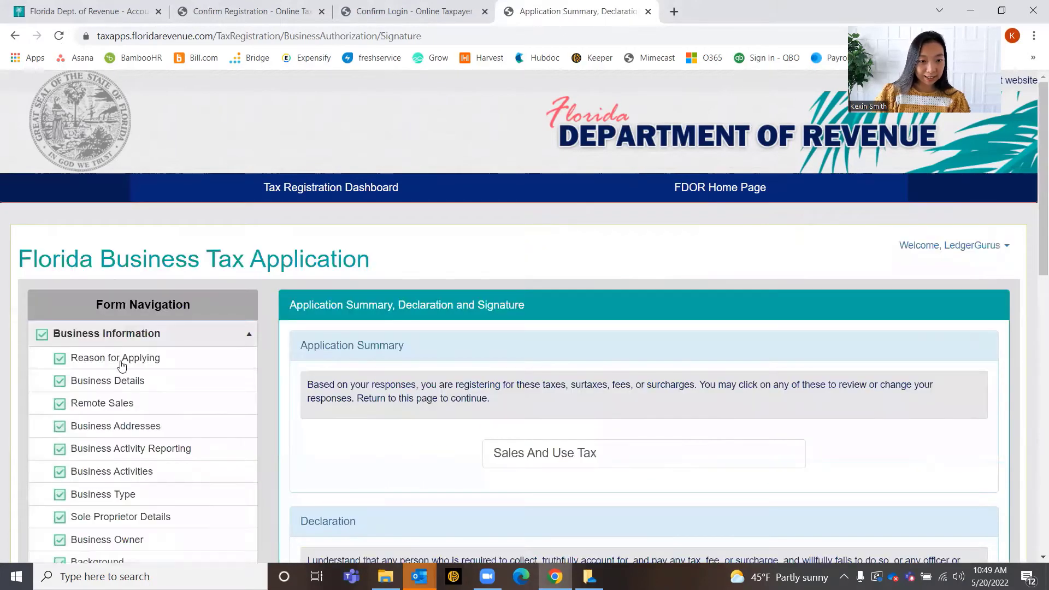
{"action": "left_click", "coordinate": [139, 390]}
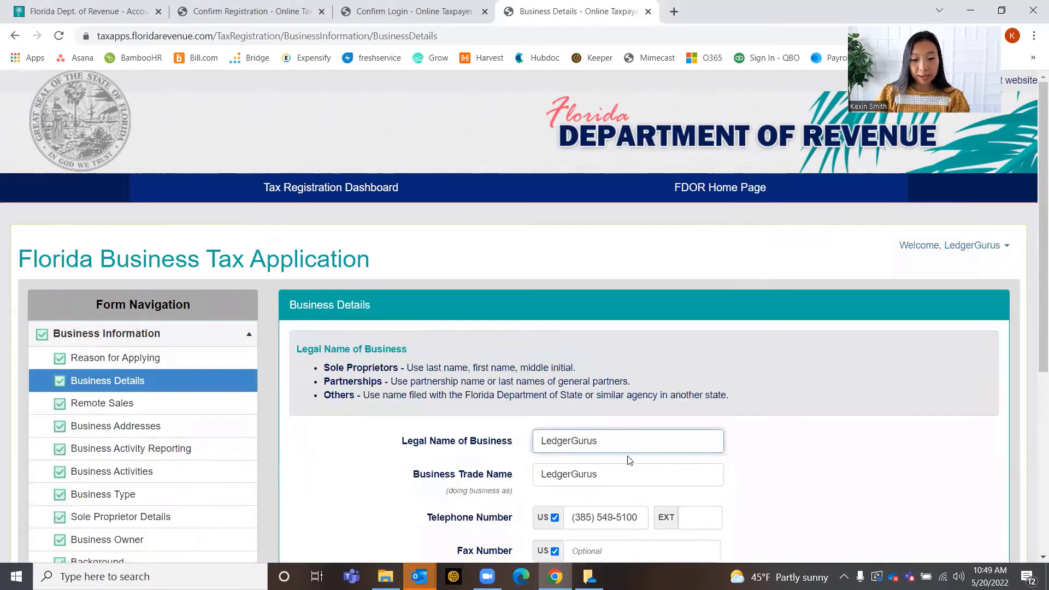
{"action": "scroll", "coordinate": [630, 461], "scroll_direction": "down", "scroll_amount": 3}
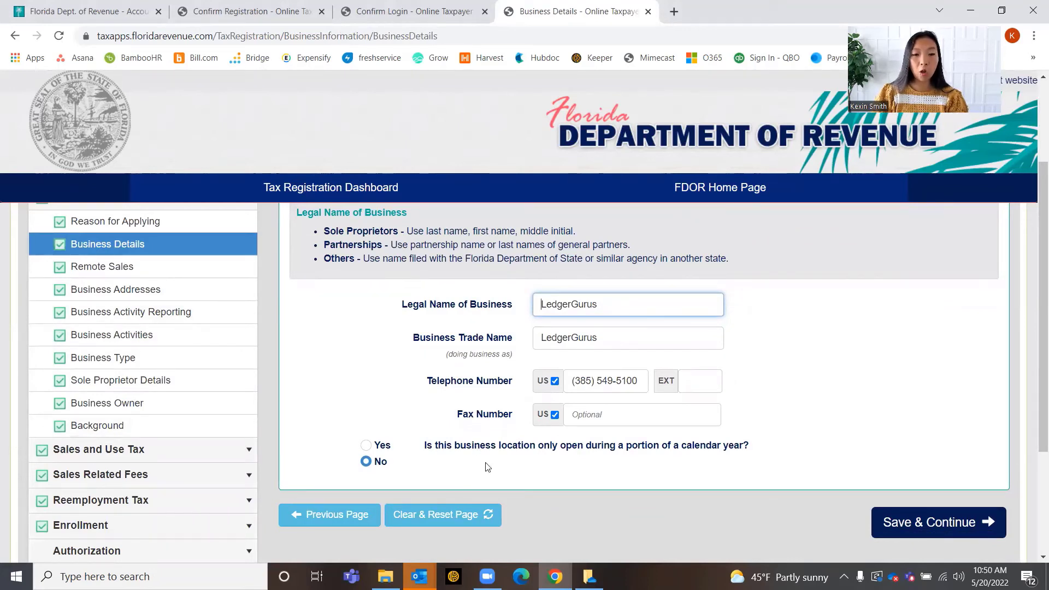
{"action": "left_click", "coordinate": [164, 269]}
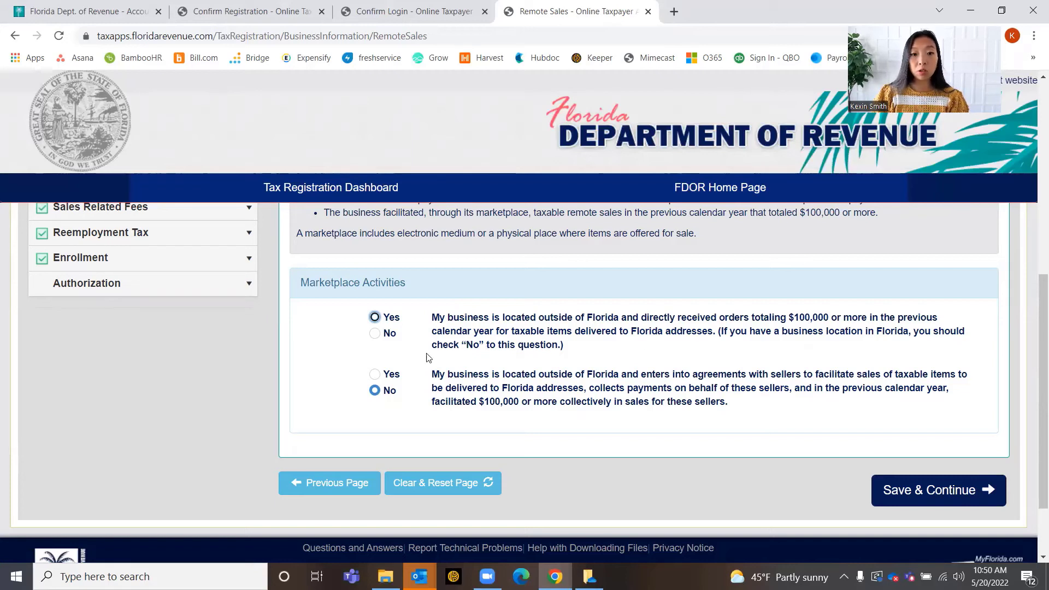
{"action": "scroll", "coordinate": [498, 355], "scroll_direction": "up", "scroll_amount": 1}
{"action": "scroll", "coordinate": [498, 355], "scroll_direction": "up", "scroll_amount": 4}
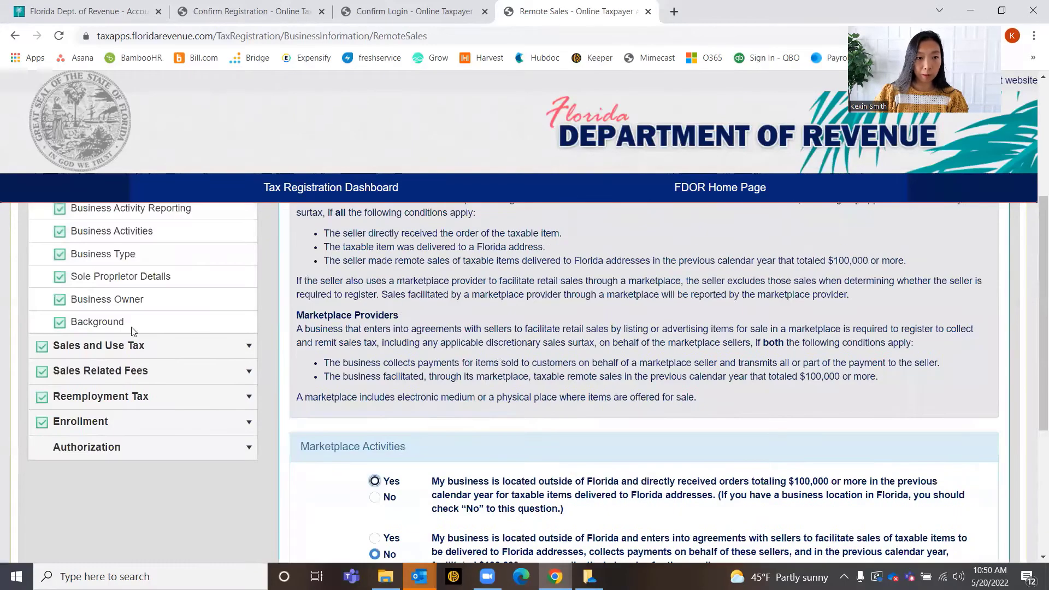
Review the Business Addresses page
{"action": "left_click", "coordinate": [267, 296]}
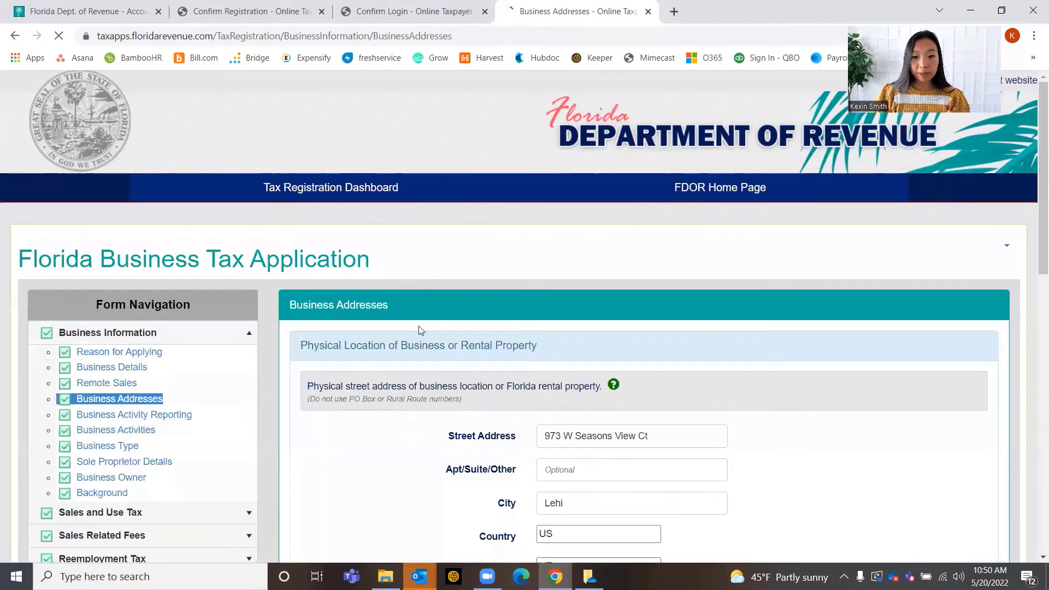
{"action": "scroll", "coordinate": [717, 400], "scroll_direction": "down", "scroll_amount": 4}
{"action": "scroll", "coordinate": [719, 406], "scroll_direction": "down", "scroll_amount": 1}
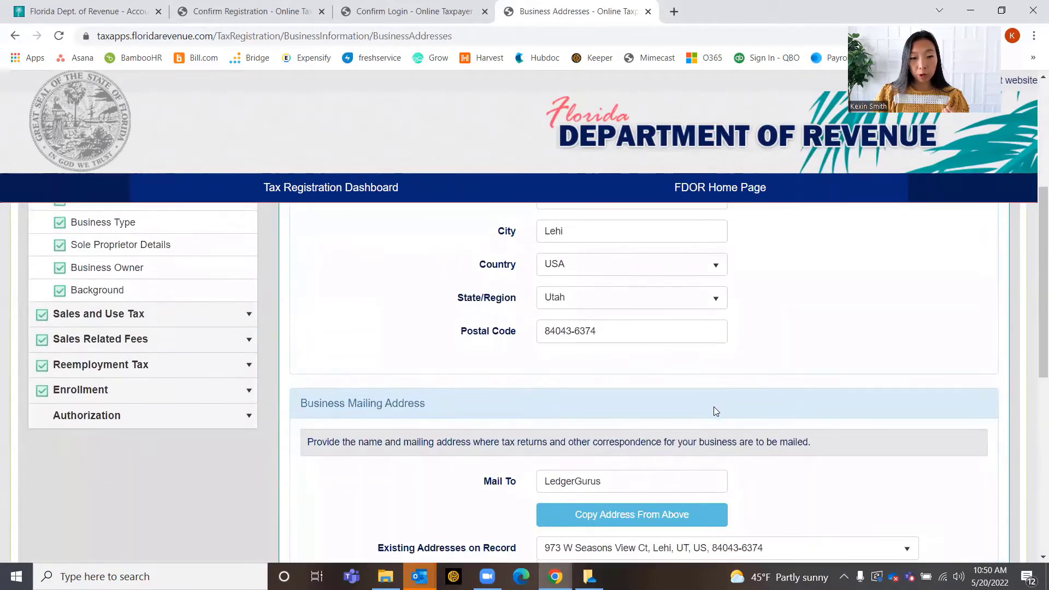
{"action": "scroll", "coordinate": [713, 407], "scroll_direction": "up", "scroll_amount": 5}
{"action": "scroll", "coordinate": [723, 464], "scroll_direction": "down", "scroll_amount": 1}
{"action": "scroll", "coordinate": [723, 464], "scroll_direction": "down", "scroll_amount": 4}
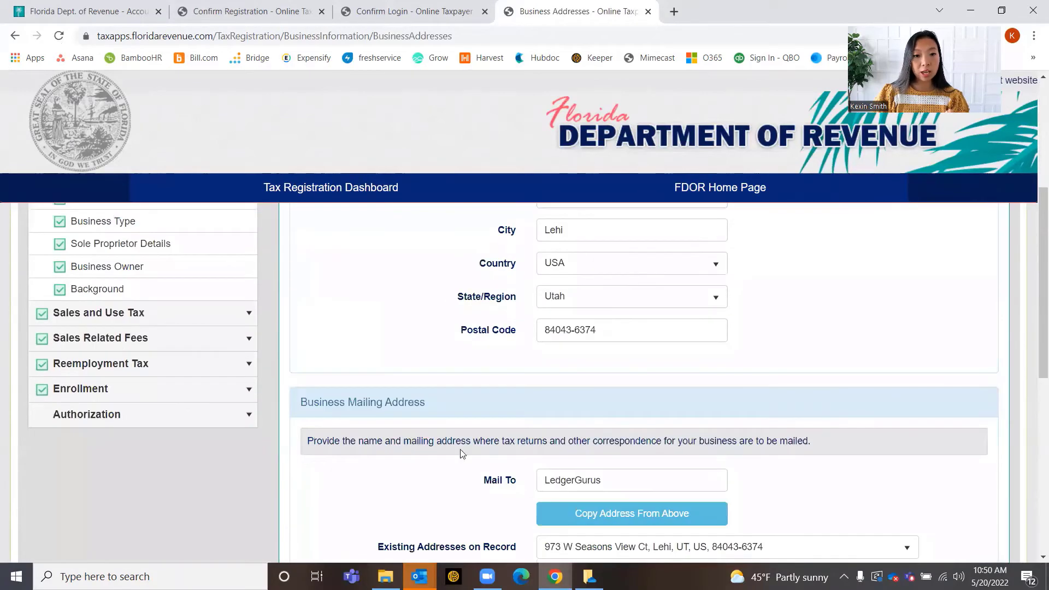
{"action": "scroll", "coordinate": [494, 429], "scroll_direction": "down", "scroll_amount": 6}
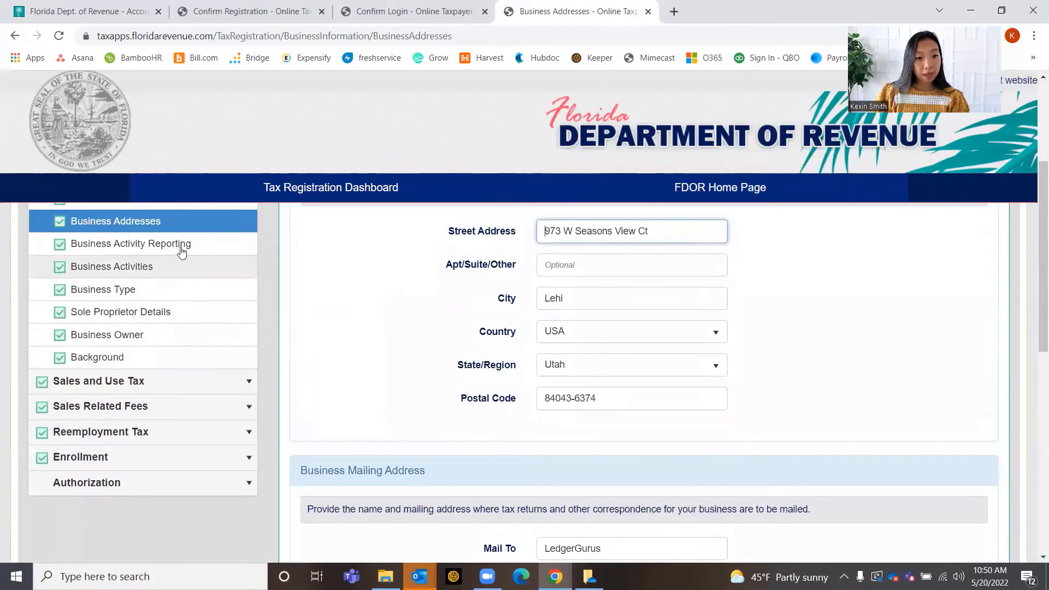
Review Business Activity Reporting and Business Activities (NAICS 455219), then open Business Type
{"action": "left_click", "coordinate": [183, 246]}
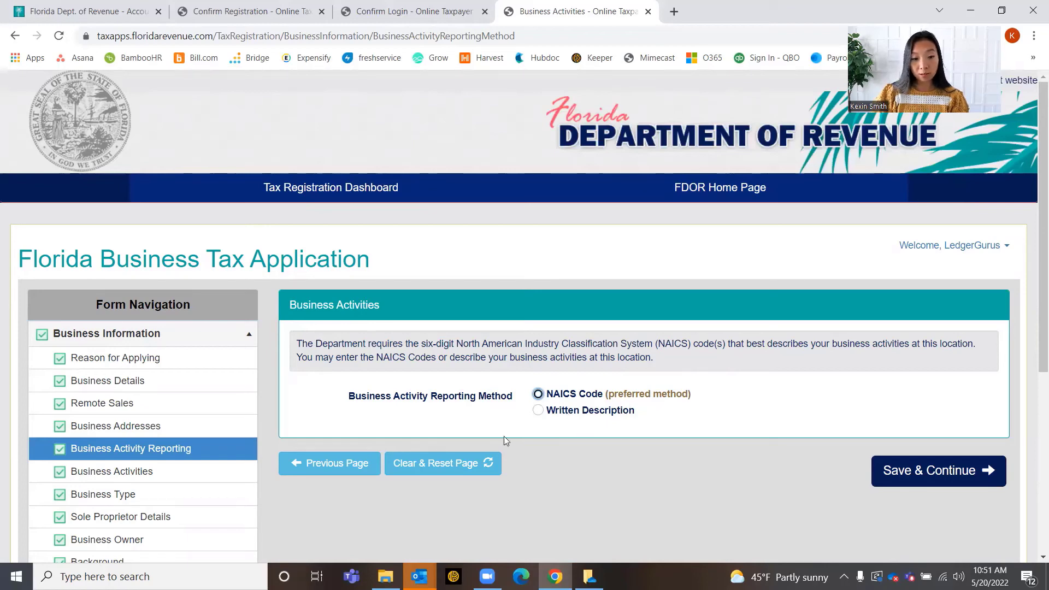
{"action": "left_click", "coordinate": [154, 474]}
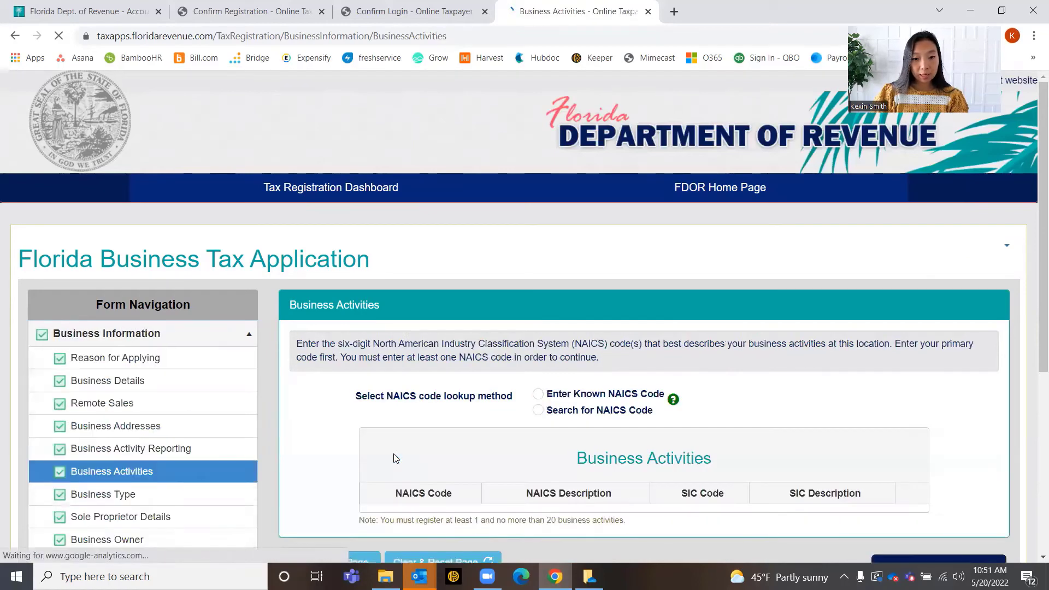
{"action": "scroll", "coordinate": [576, 463], "scroll_direction": "down", "scroll_amount": 1}
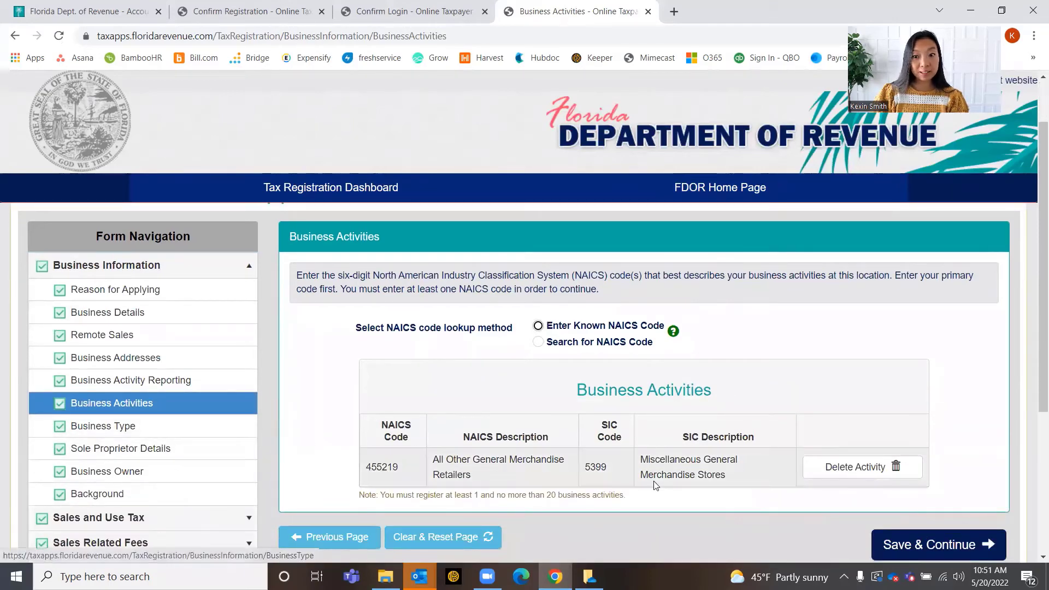
{"action": "left_click", "coordinate": [138, 427]}
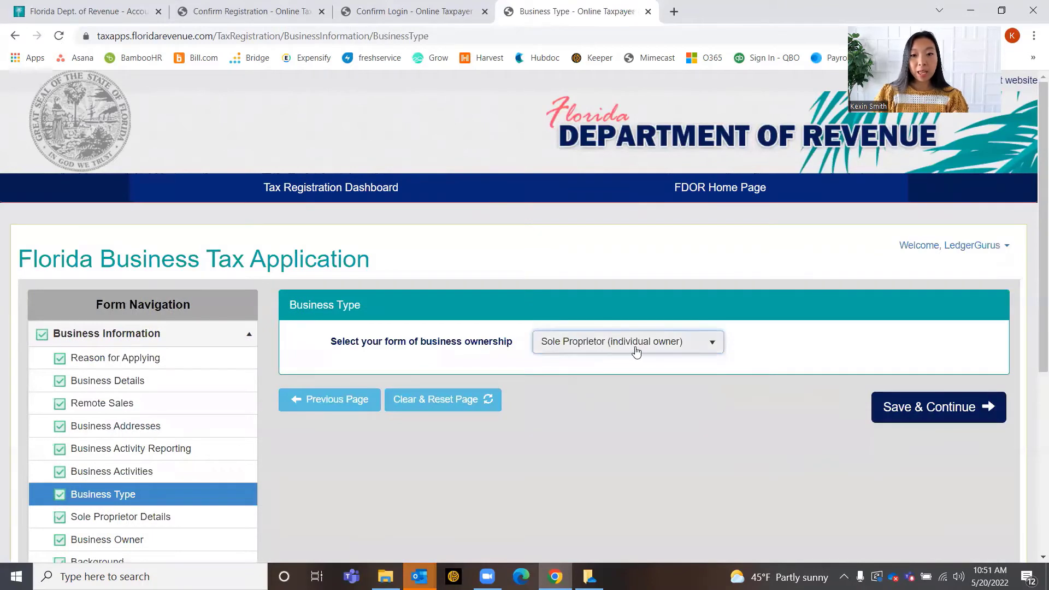
Confirm the form of ownership remains Sole Proprietor (individual owner)
{"action": "left_click", "coordinate": [635, 350]}
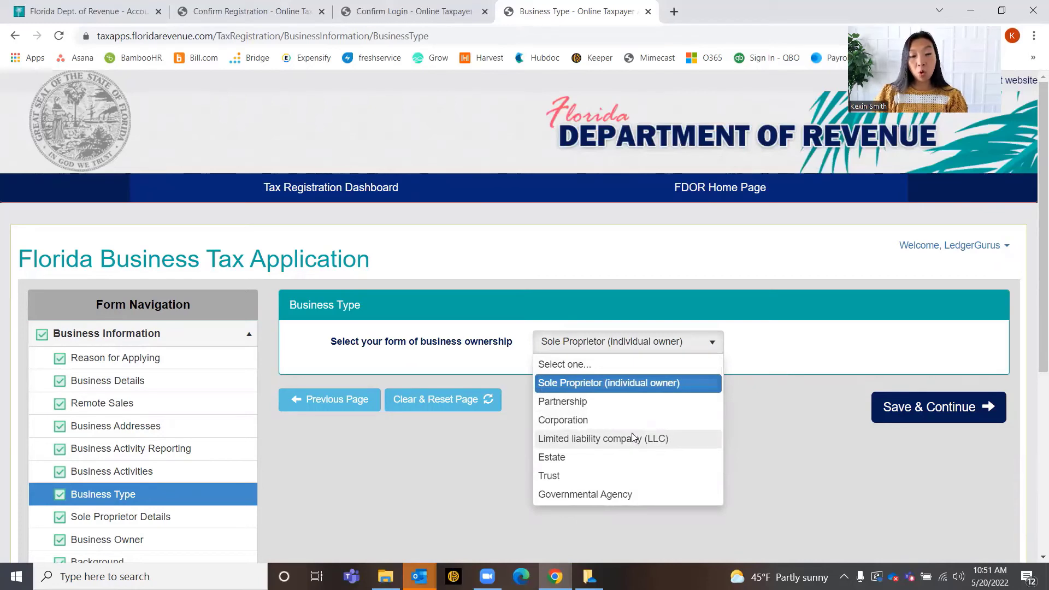
{"action": "left_click", "coordinate": [394, 463]}
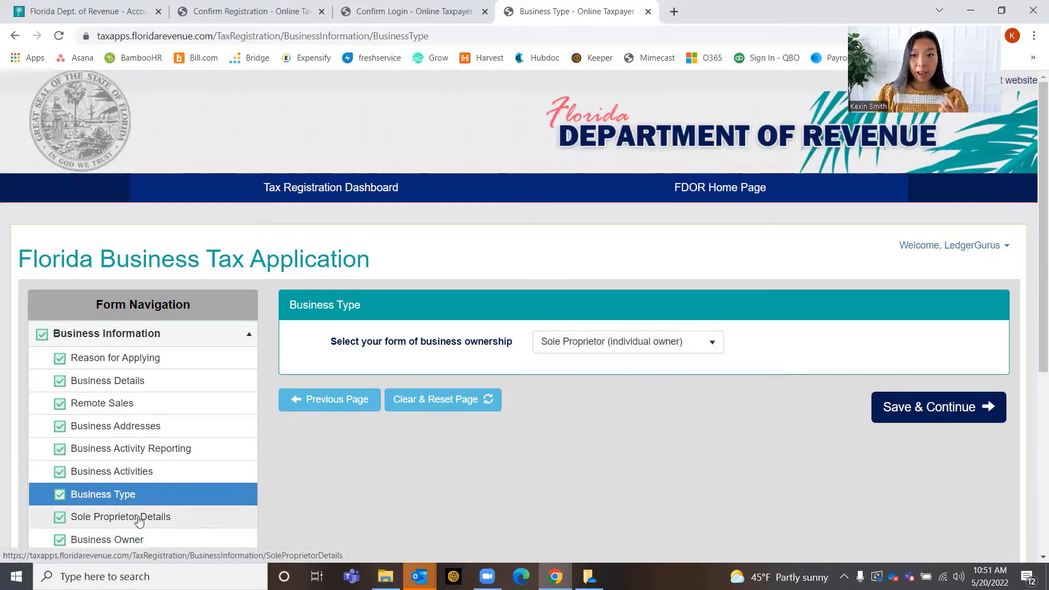
{"action": "scroll", "coordinate": [144, 516], "scroll_direction": "down", "scroll_amount": 1}
{"action": "scroll", "coordinate": [144, 513], "scroll_direction": "down", "scroll_amount": 1}
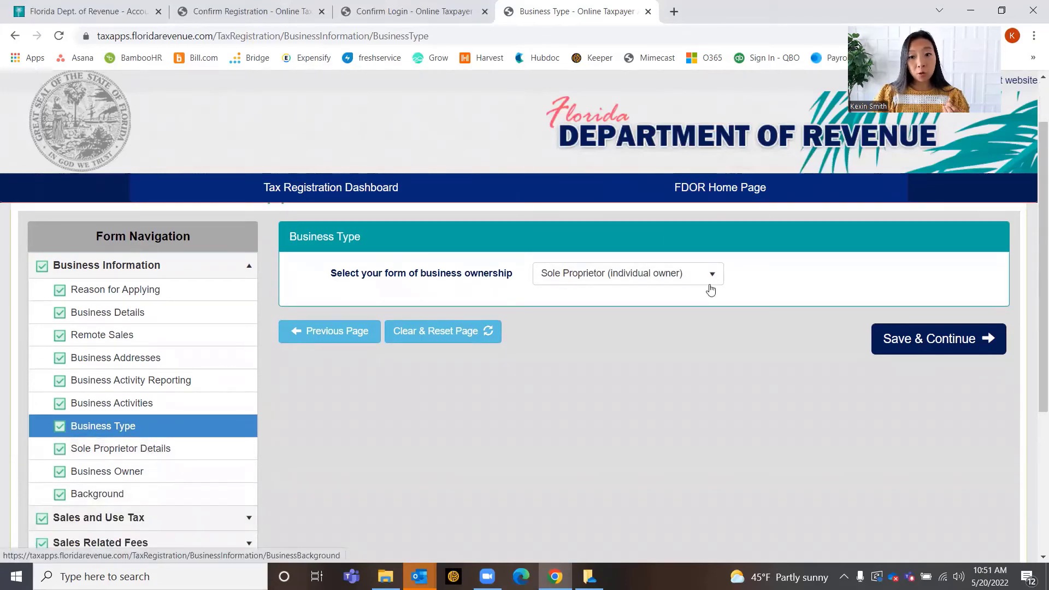
{"action": "left_click", "coordinate": [677, 281]}
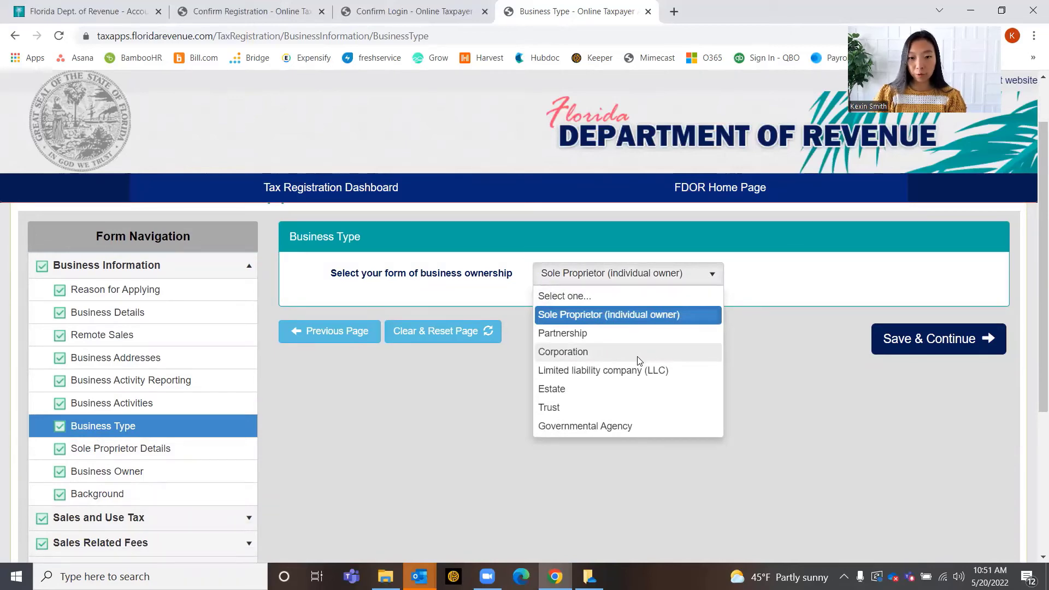
Review the Business Background page answers and expand the Sales and Use Tax section
{"action": "left_click", "coordinate": [183, 495]}
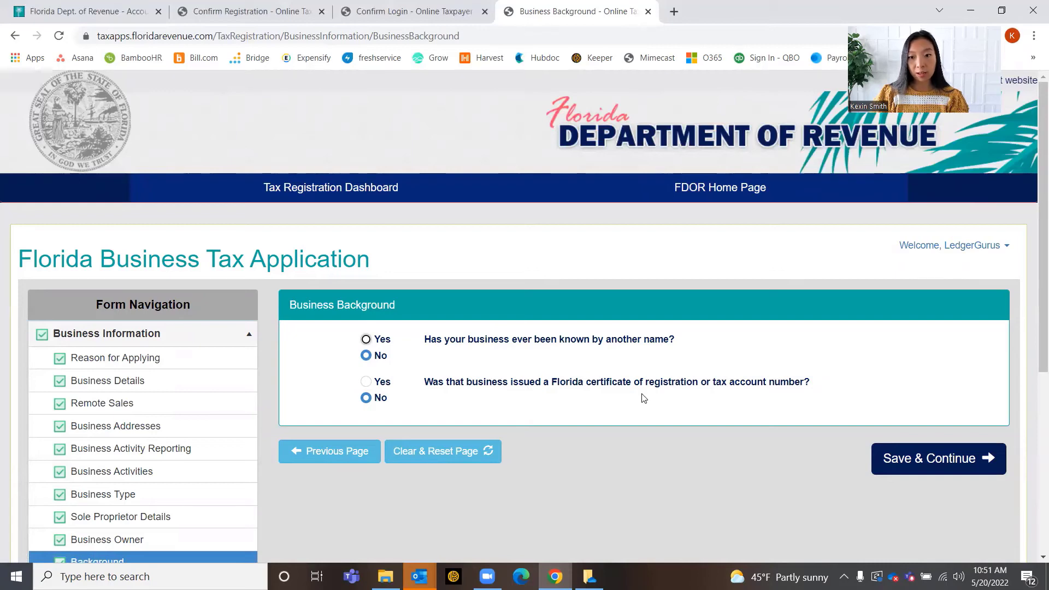
{"action": "scroll", "coordinate": [140, 448], "scroll_direction": "down", "scroll_amount": 4}
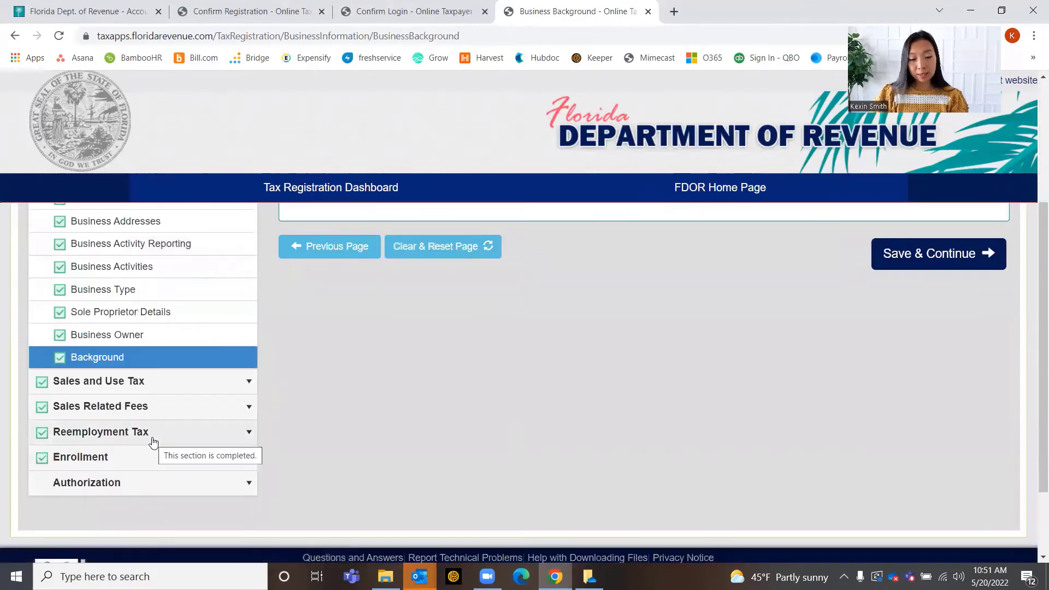
{"action": "left_click", "coordinate": [171, 382]}
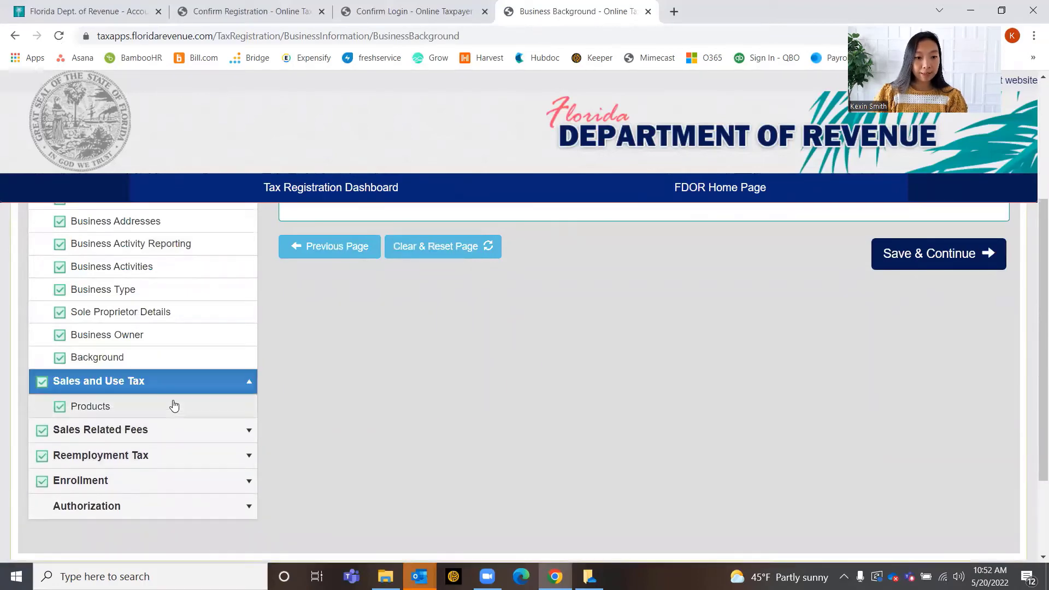
Review the Sales and Use Tax Products page
{"action": "left_click", "coordinate": [174, 405]}
{"action": "scroll", "coordinate": [170, 407], "scroll_direction": "down", "scroll_amount": 5}
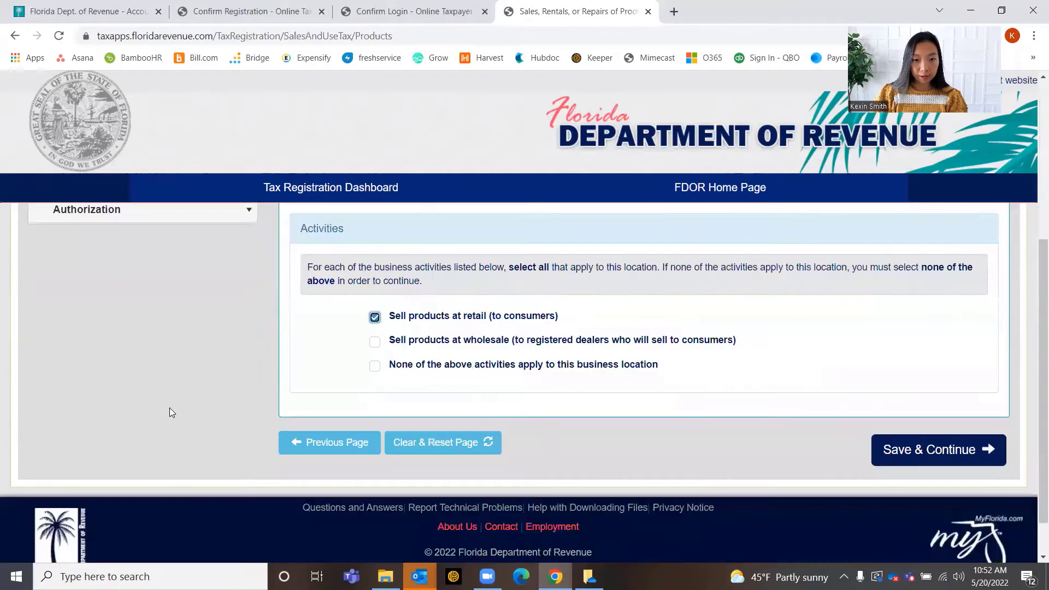
{"action": "scroll", "coordinate": [450, 372], "scroll_direction": "up", "scroll_amount": 1}
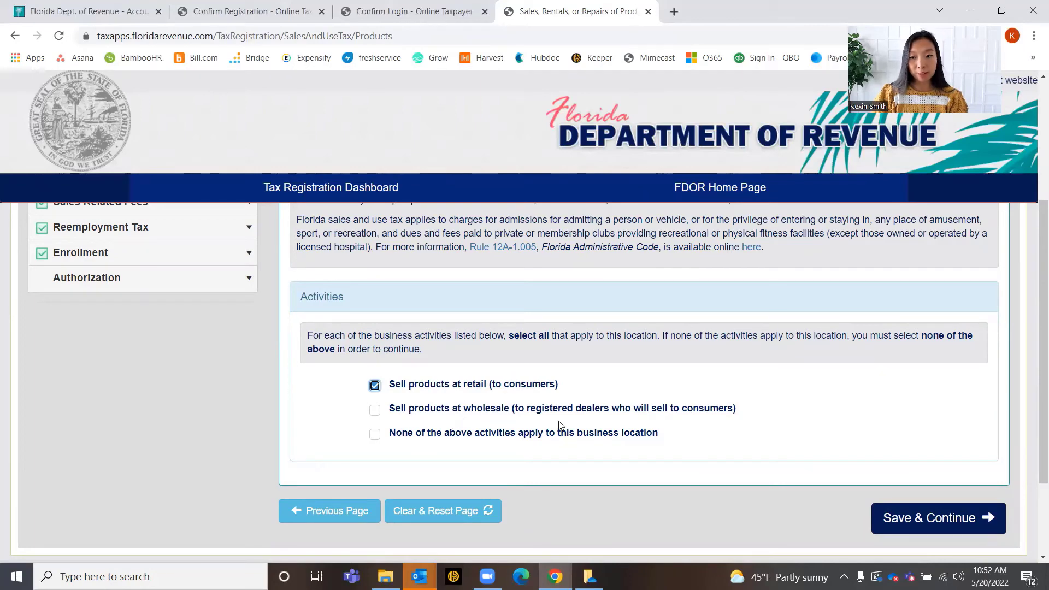
{"action": "scroll", "coordinate": [349, 382], "scroll_direction": "up", "scroll_amount": 2}
{"action": "scroll", "coordinate": [273, 388], "scroll_direction": "up", "scroll_amount": 2}
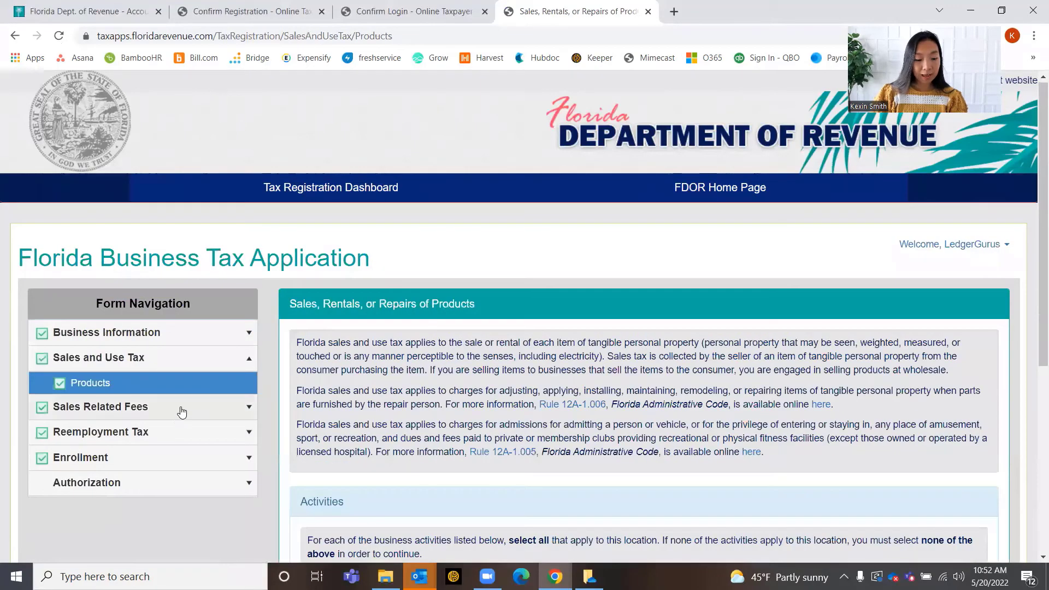
Review the Prepaid Wireless E911 and Solid Waste fee pages, then expand Reemployment Tax
{"action": "left_click", "coordinate": [180, 409]}
{"action": "left_click", "coordinate": [185, 432]}
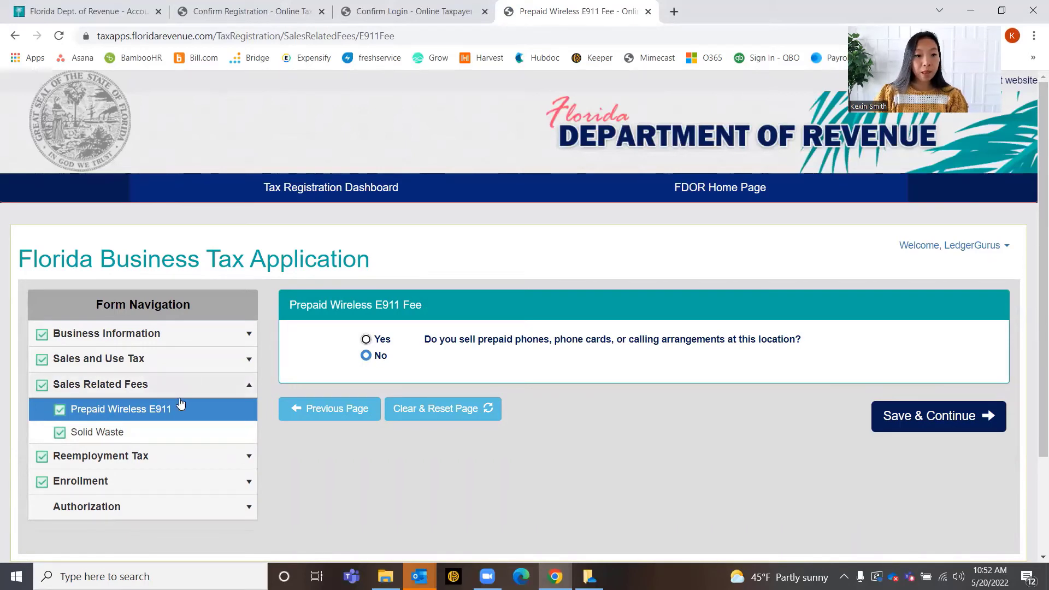
{"action": "left_click", "coordinate": [204, 430]}
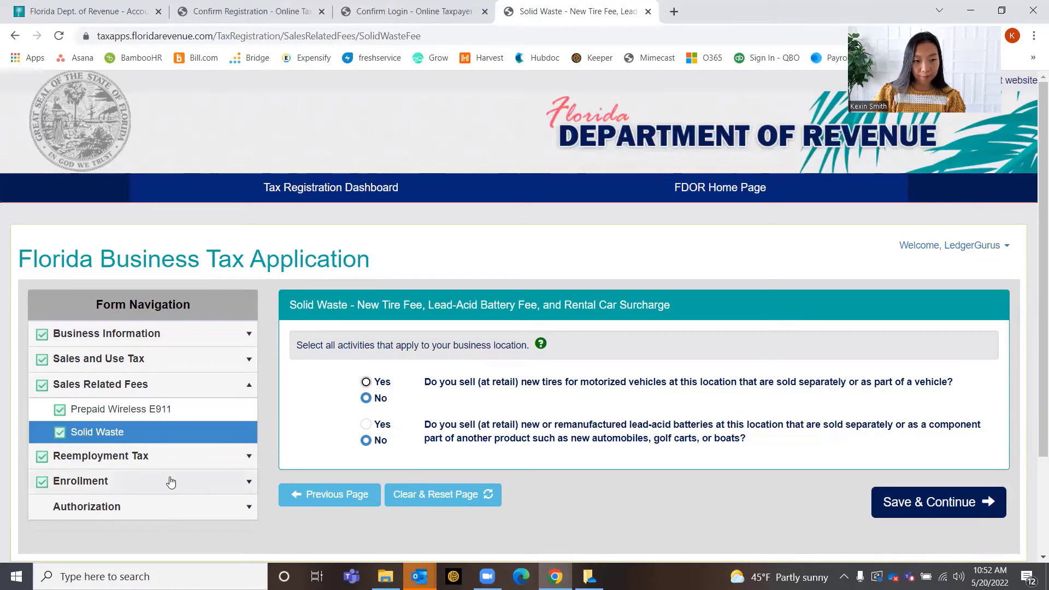
{"action": "left_click", "coordinate": [171, 458]}
Pass through the reemployment Determination page to the Enrollment Introduction page
{"action": "left_click", "coordinate": [173, 479]}
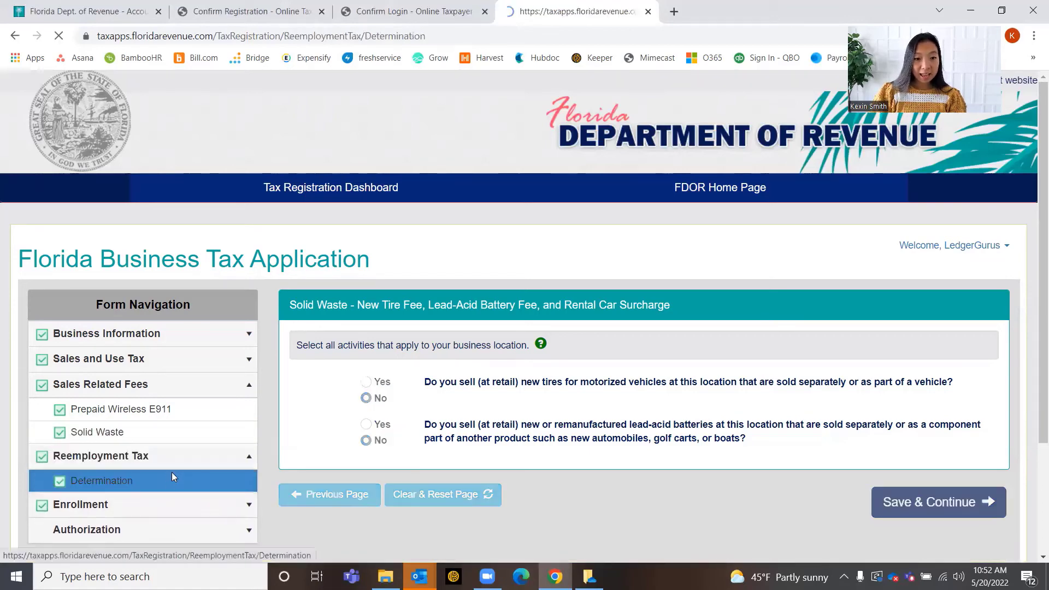
{"action": "scroll", "coordinate": [571, 447], "scroll_direction": "down", "scroll_amount": 2}
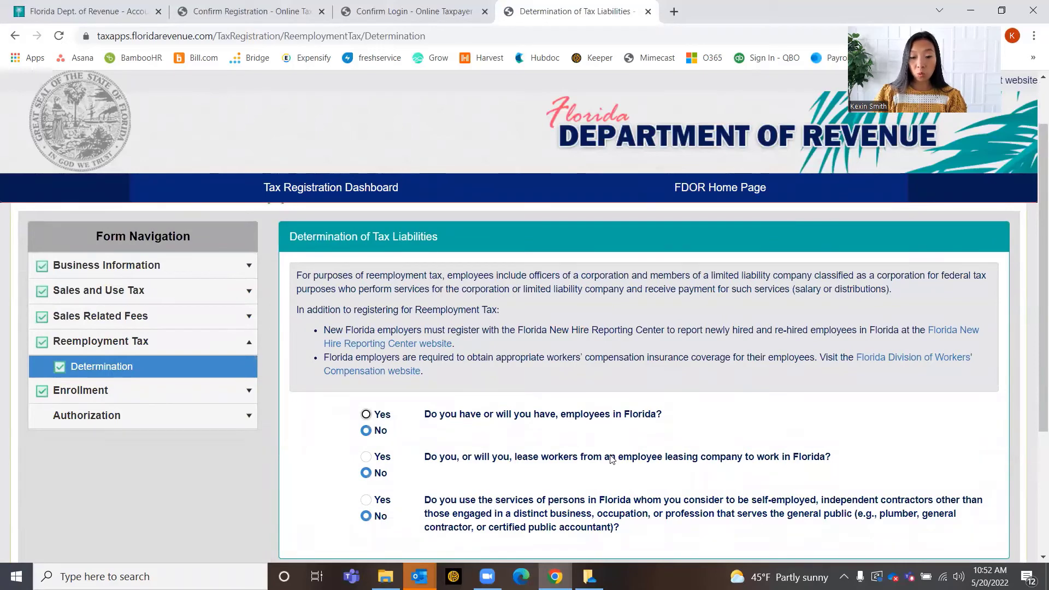
{"action": "scroll", "coordinate": [595, 466], "scroll_direction": "down", "scroll_amount": 1}
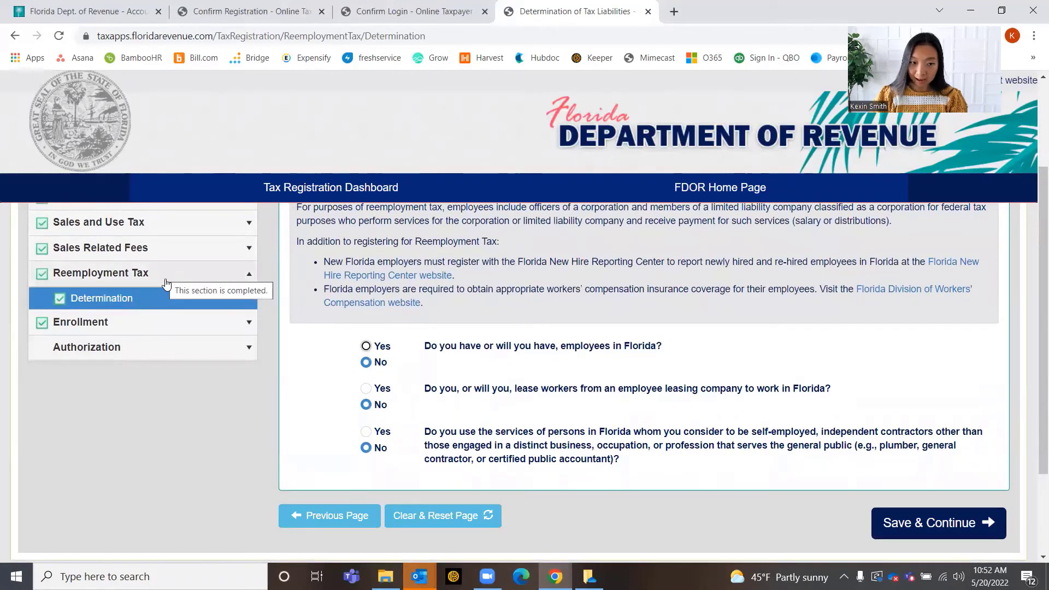
{"action": "left_click", "coordinate": [136, 322]}
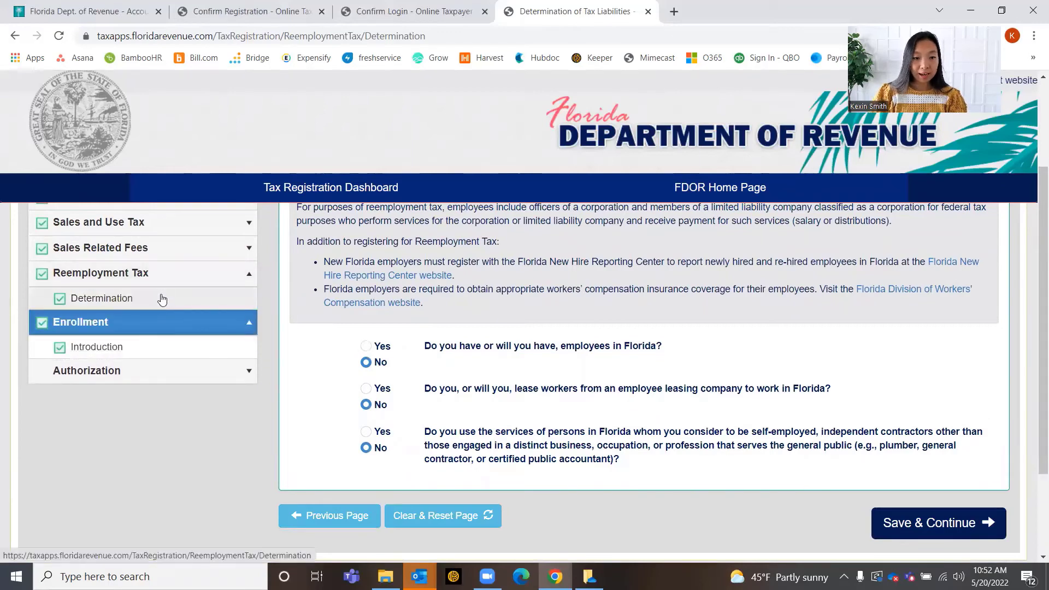
{"action": "left_click", "coordinate": [136, 355]}
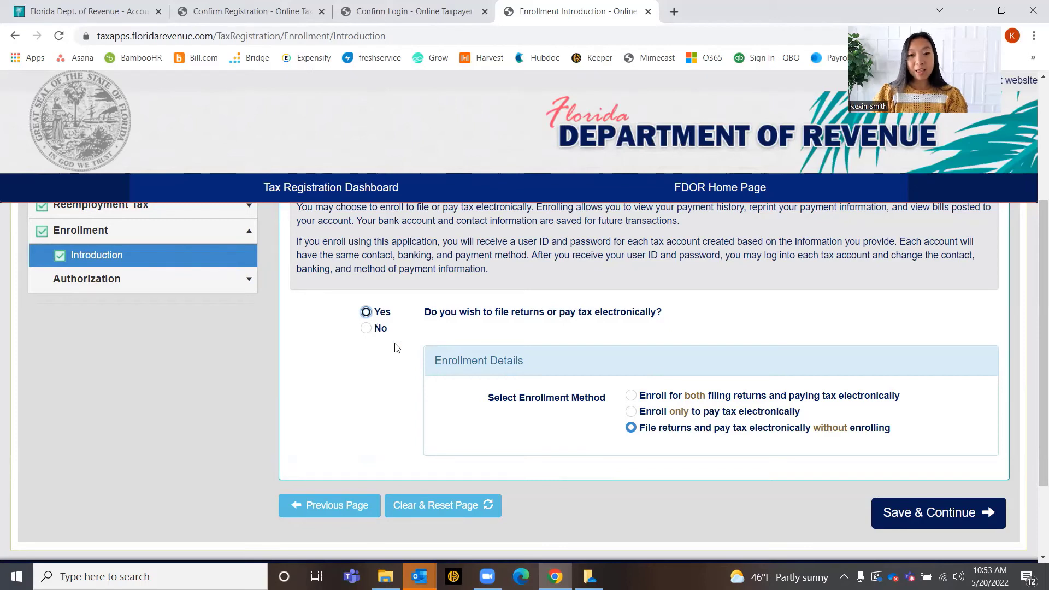
Answer Yes to electronic filing, choosing to file and pay electronically without enrolling
{"action": "left_click", "coordinate": [632, 398]}
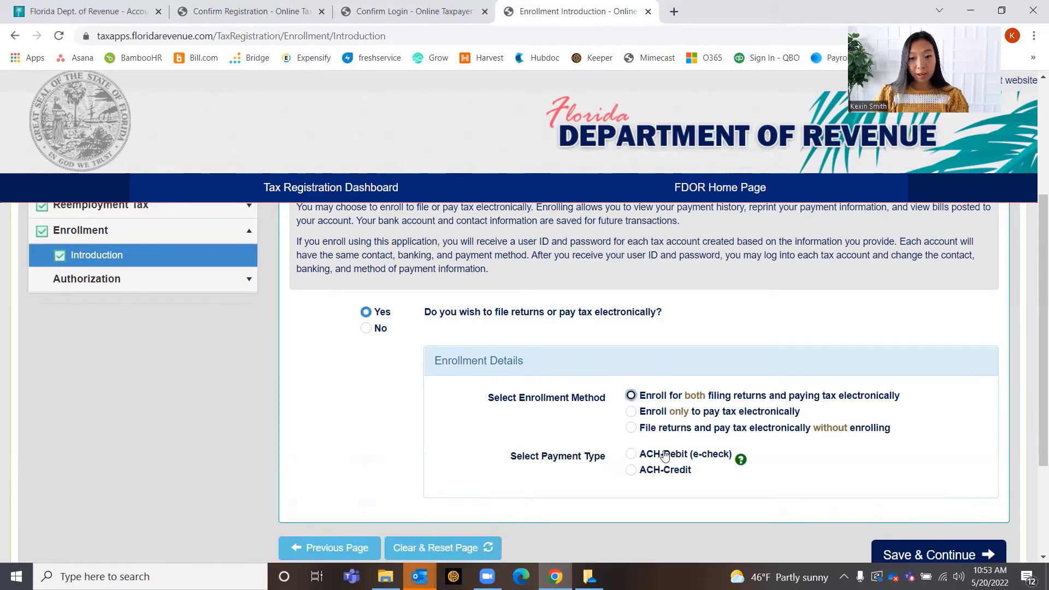
{"action": "scroll", "coordinate": [678, 466], "scroll_direction": "down", "scroll_amount": 1}
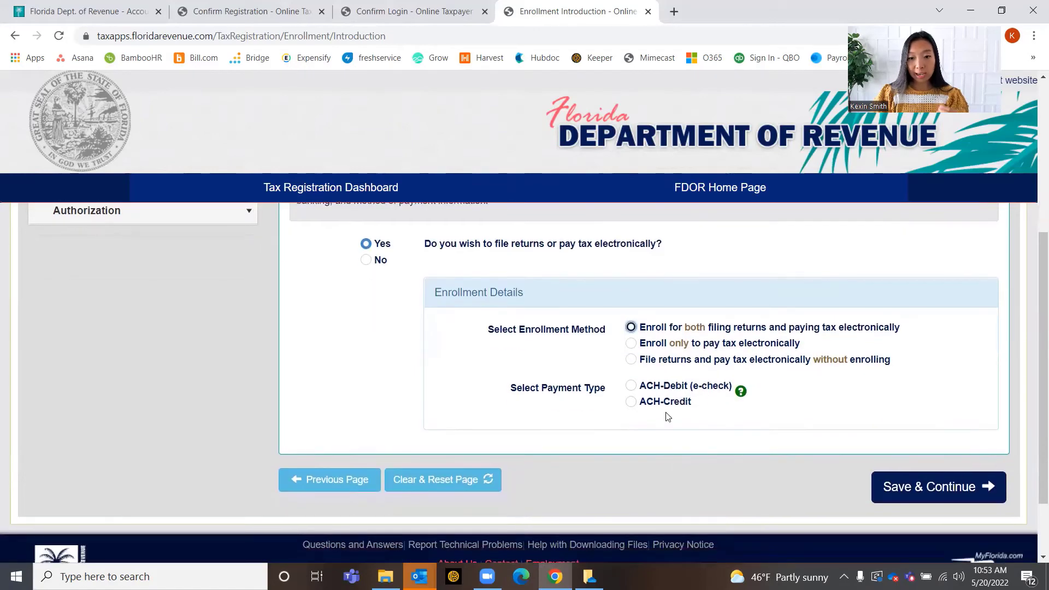
{"action": "left_click", "coordinate": [632, 360]}
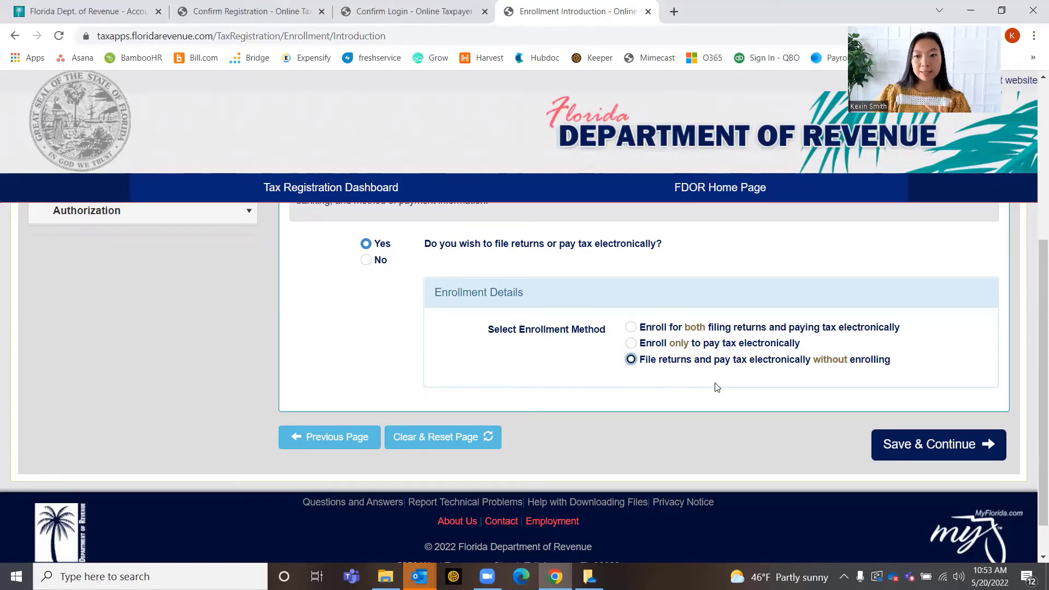
{"action": "scroll", "coordinate": [717, 388], "scroll_direction": "up", "scroll_amount": 4}
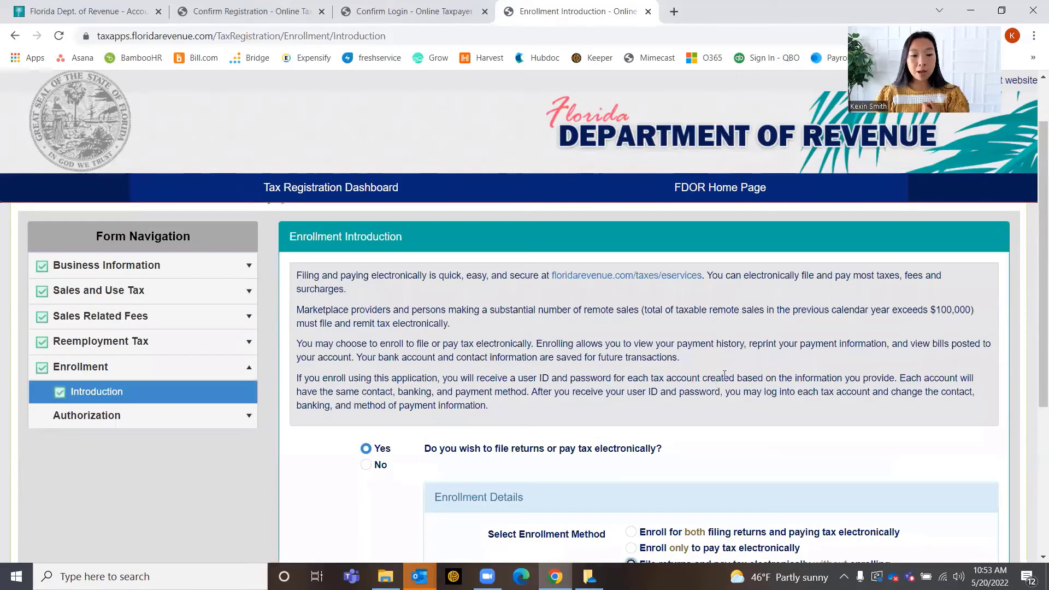
Go to the Signature page under Authorization, leaving the enrollment page despite unsaved changes
{"action": "left_click", "coordinate": [118, 416]}
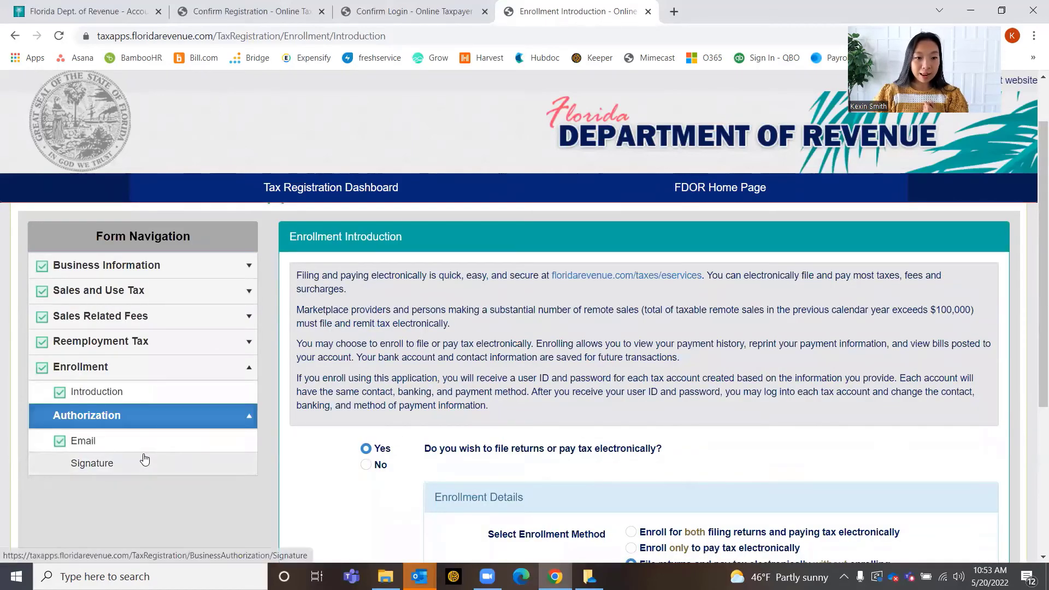
{"action": "left_click", "coordinate": [149, 443]}
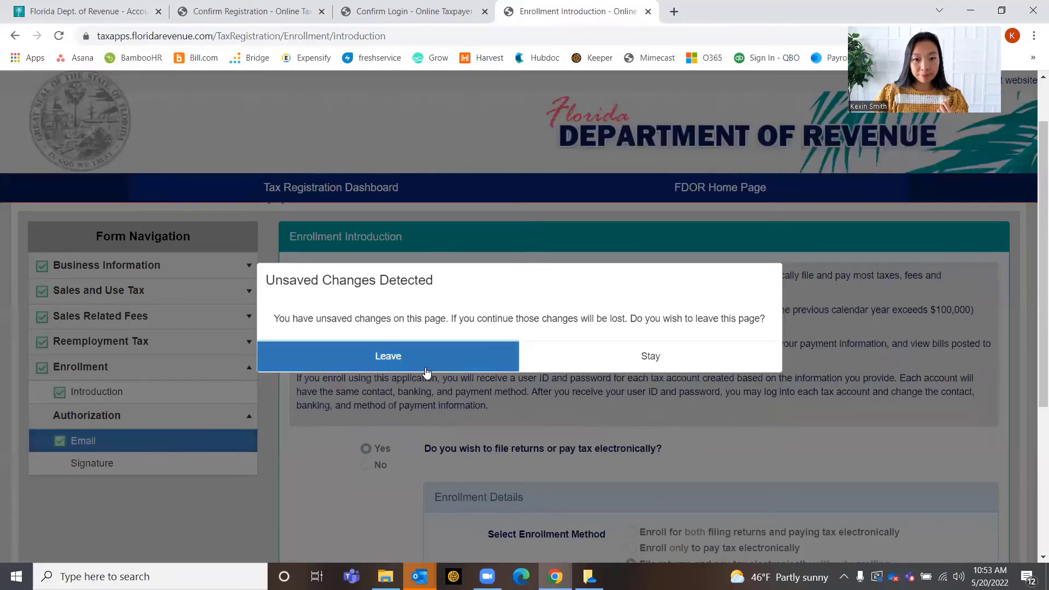
{"action": "left_click", "coordinate": [604, 363]}
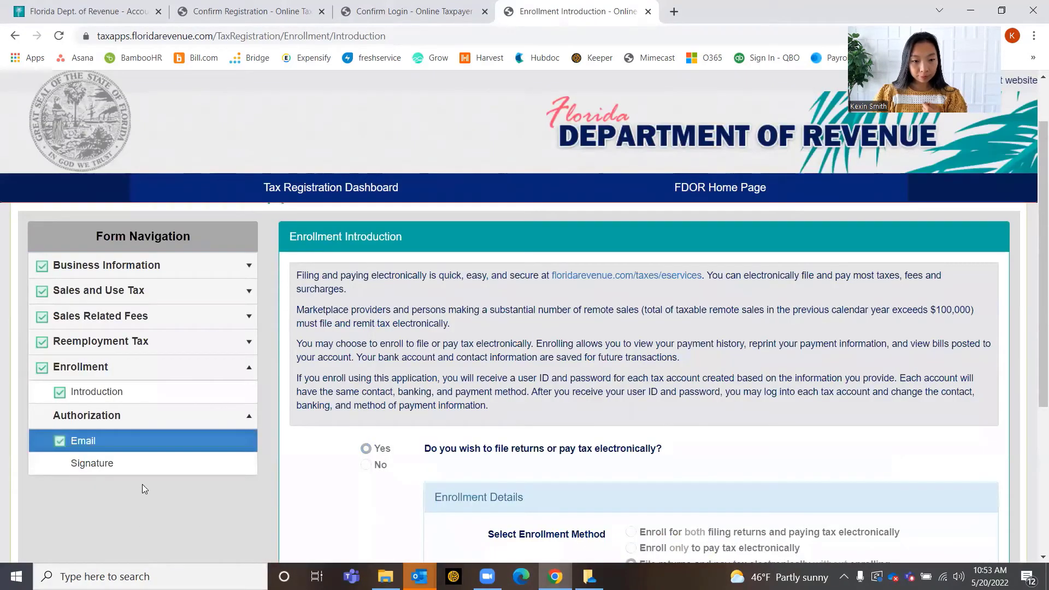
{"action": "left_click", "coordinate": [137, 469]}
{"action": "left_click", "coordinate": [518, 362]}
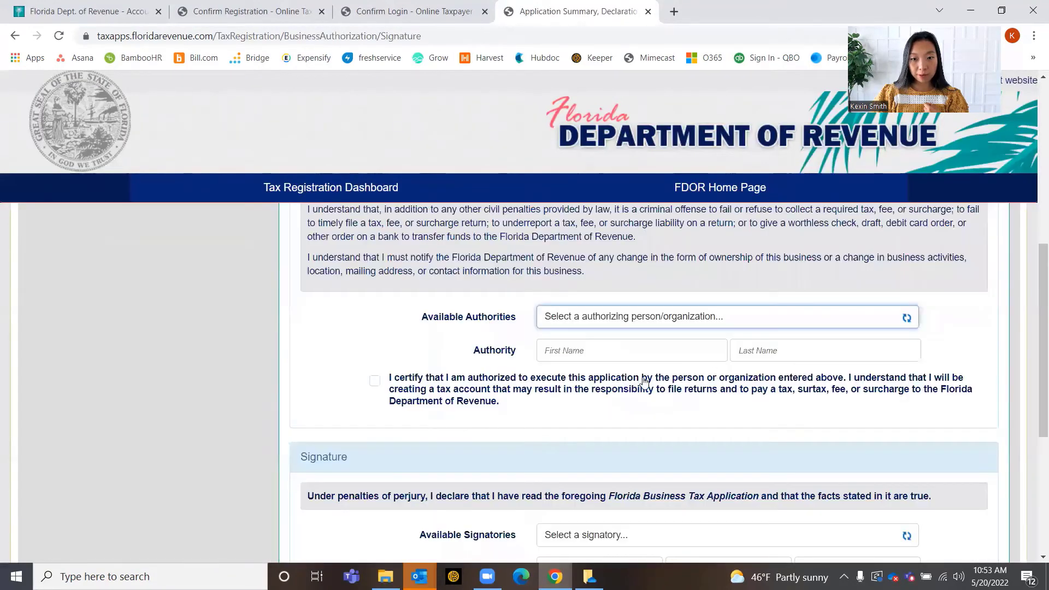
Review the Application Summary listing Sales And Use Tax down to the signature fields dated 5/20/2022
{"action": "scroll", "coordinate": [748, 397], "scroll_direction": "up", "scroll_amount": 8}
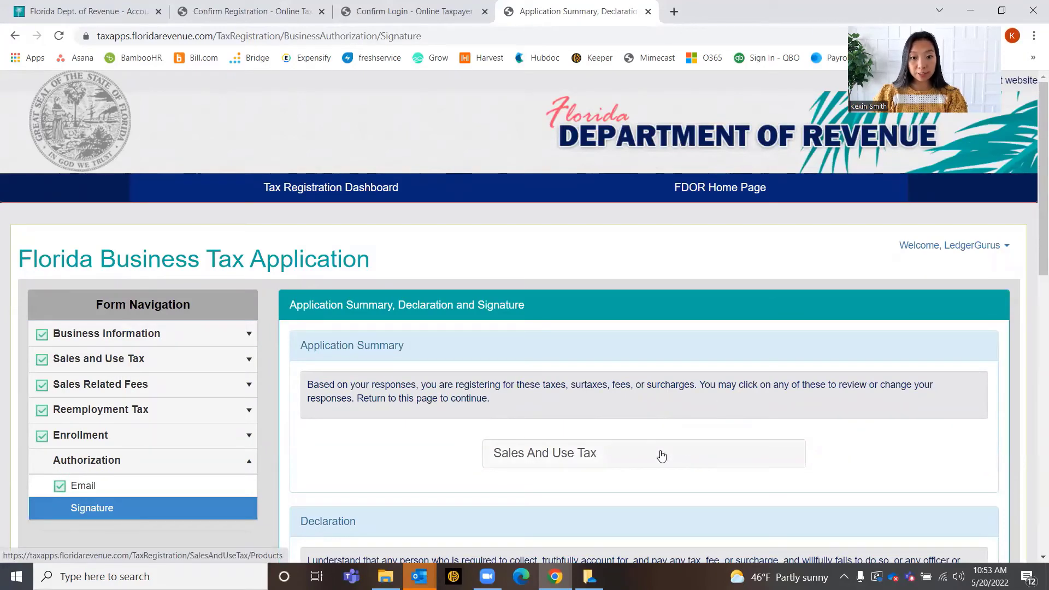
{"action": "scroll", "coordinate": [662, 457], "scroll_direction": "down", "scroll_amount": 5}
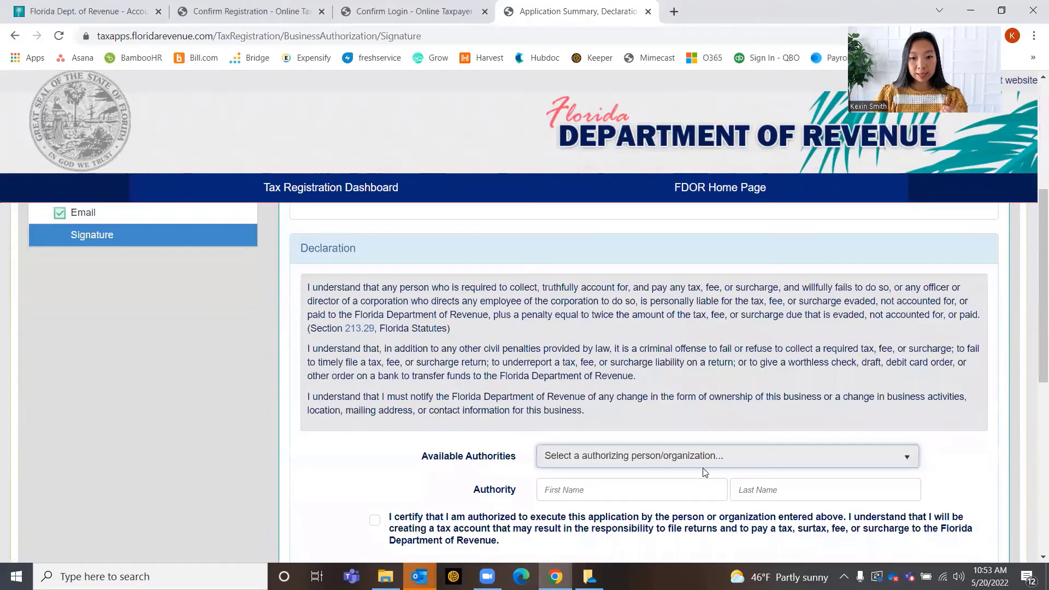
{"action": "scroll", "coordinate": [705, 468], "scroll_direction": "down", "scroll_amount": 1}
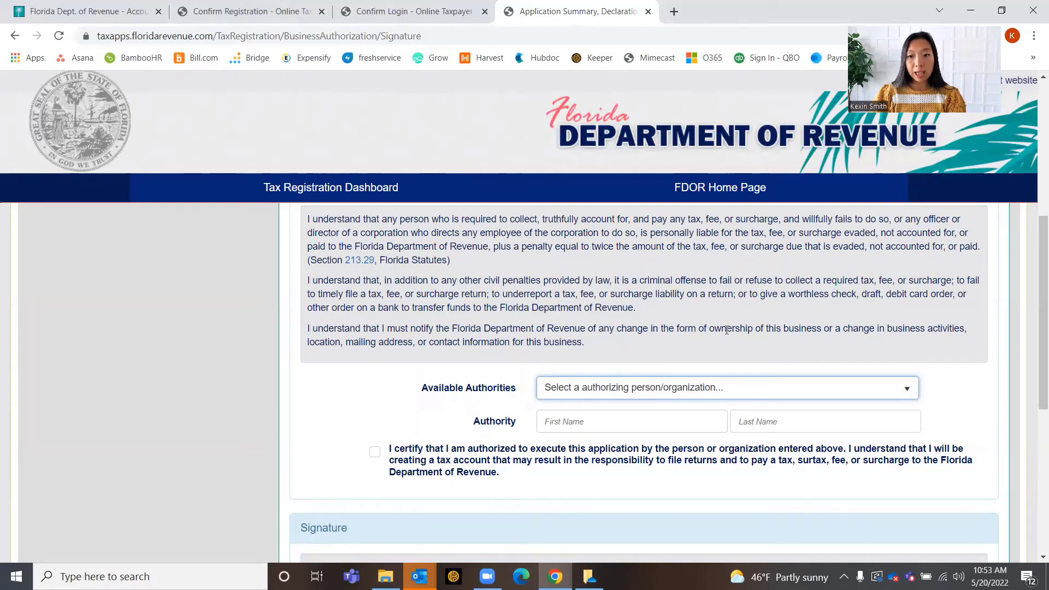
{"action": "scroll", "coordinate": [727, 330], "scroll_direction": "down", "scroll_amount": 3}
{"action": "scroll", "coordinate": [613, 320], "scroll_direction": "up", "scroll_amount": 3}
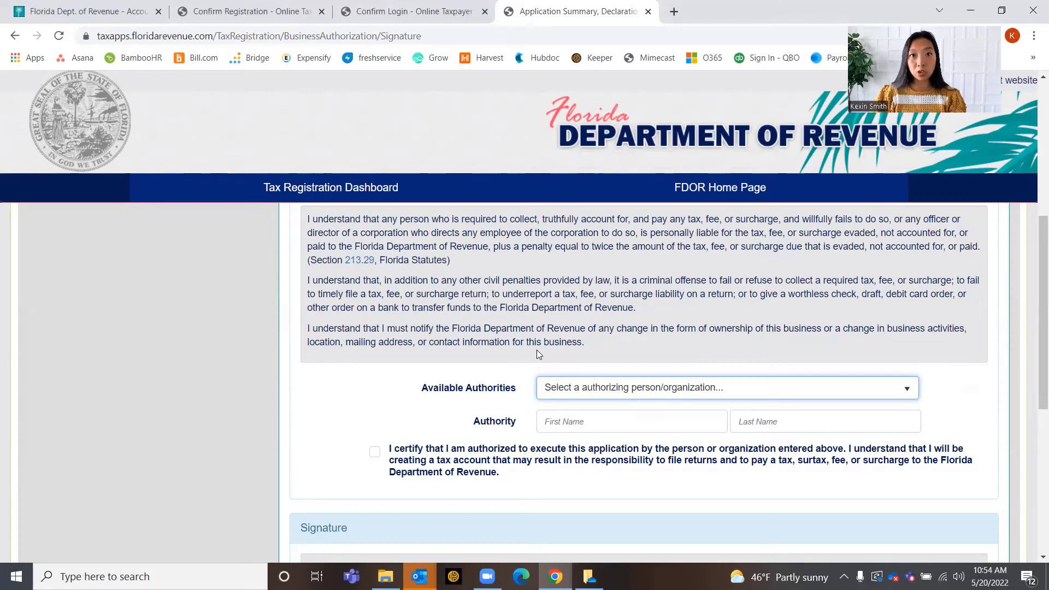
{"action": "scroll", "coordinate": [621, 413], "scroll_direction": "down", "scroll_amount": 5}
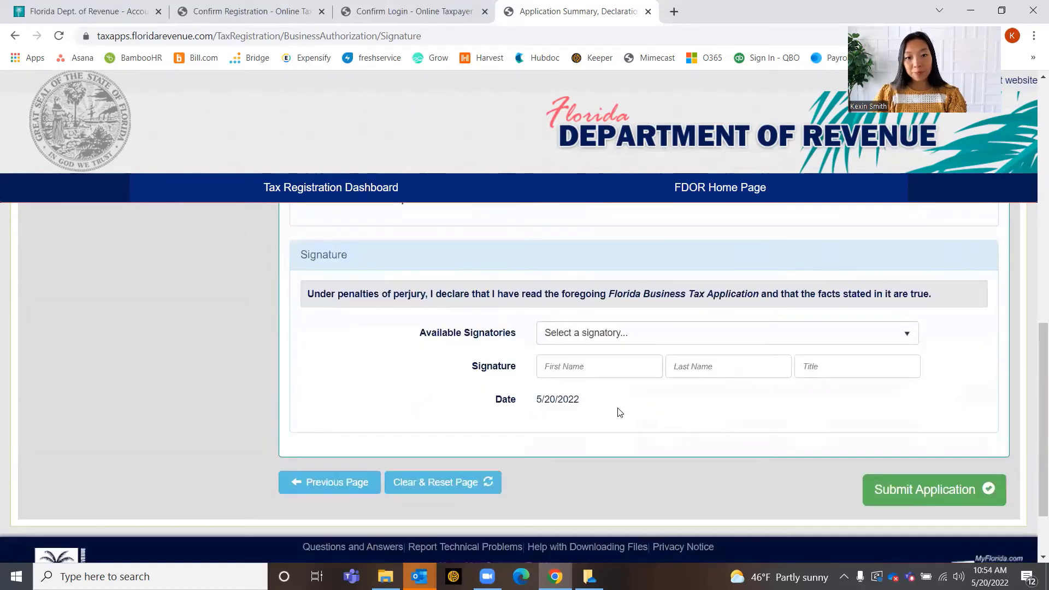